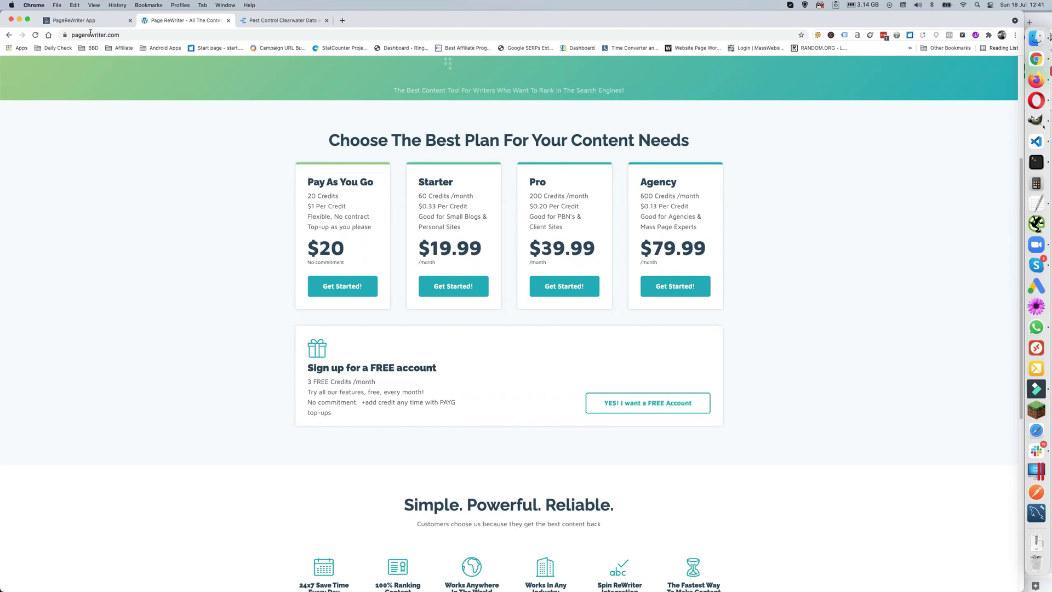
# Examine the Keyword Data table in the Pest Control Clearwater report for termite-related queries, impressions and average positions.
pyautogui.click(66, 20)
pyautogui.click(262, 22)
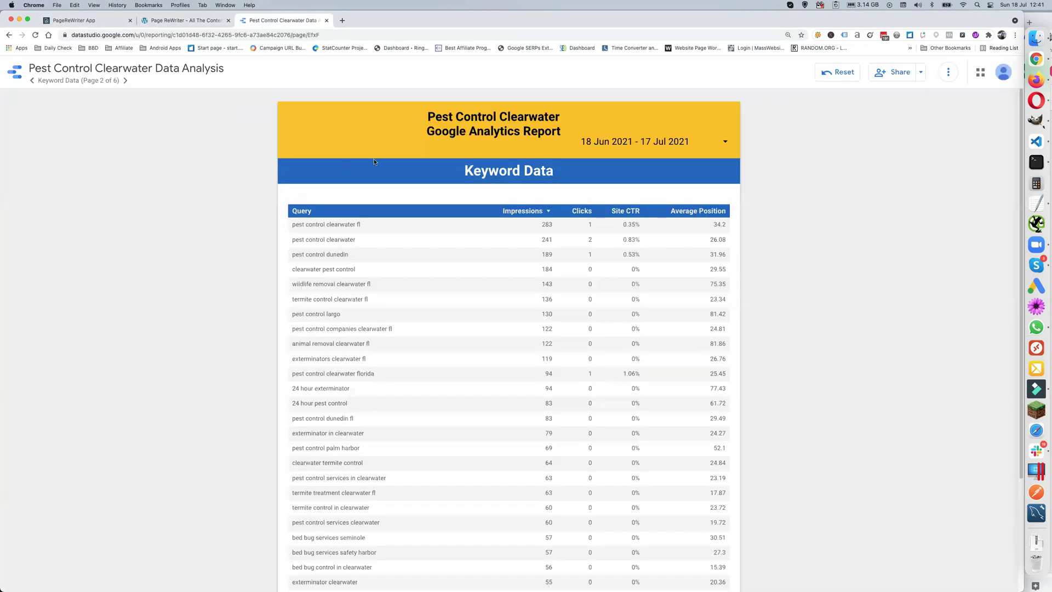
pyautogui.scroll(-1, 307, 247)
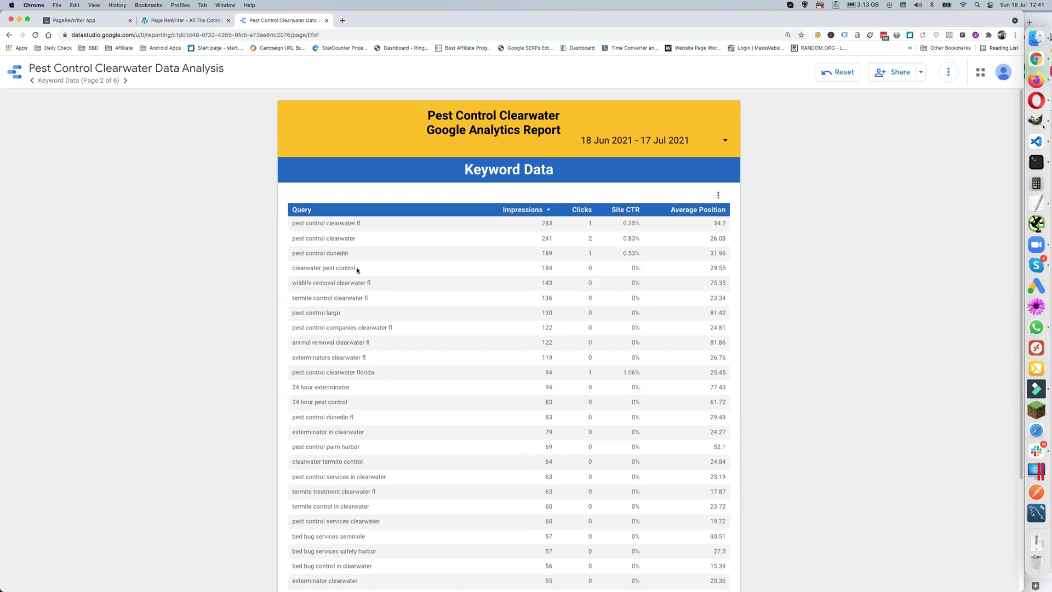
pyautogui.moveTo(286, 301); pyautogui.dragTo(371, 300)
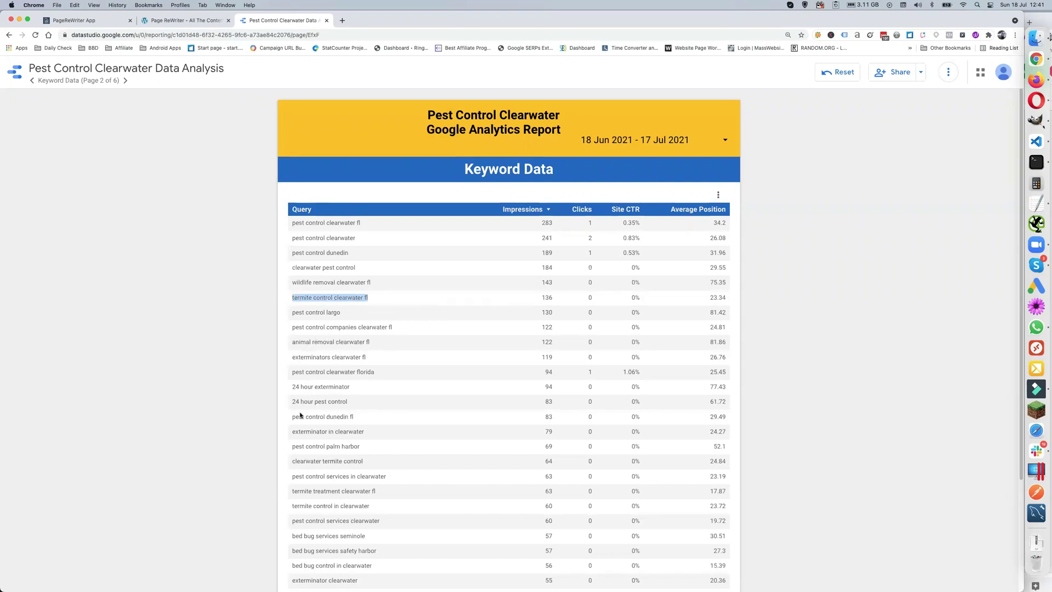
pyautogui.scroll(-1, 296, 445)
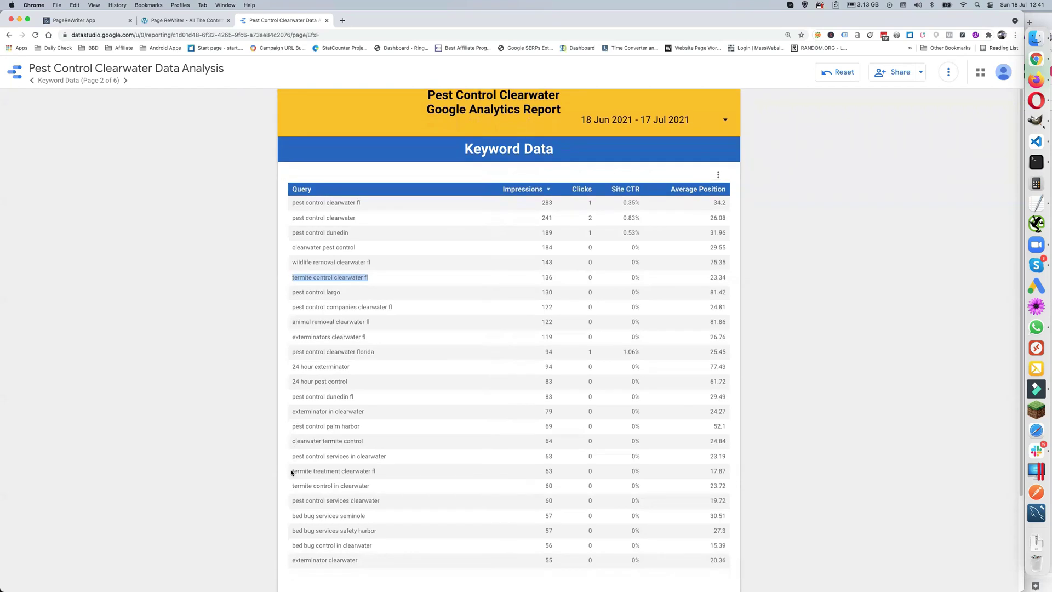
pyautogui.scroll(-1, 292, 470)
pyautogui.moveTo(291, 461); pyautogui.dragTo(376, 462)
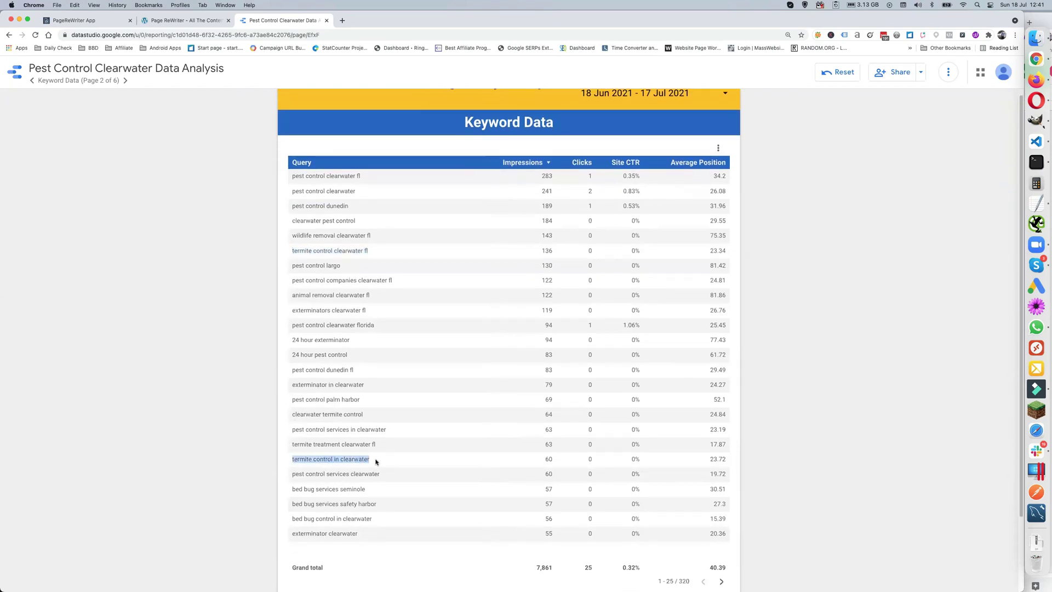
pyautogui.scroll(1, 376, 462)
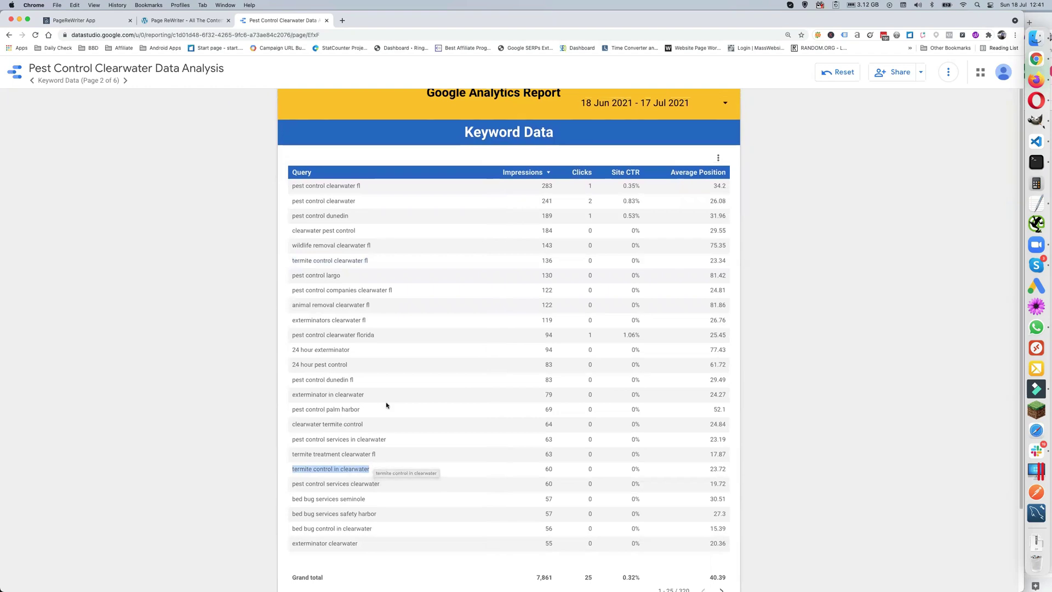
pyautogui.scroll(1, 395, 371)
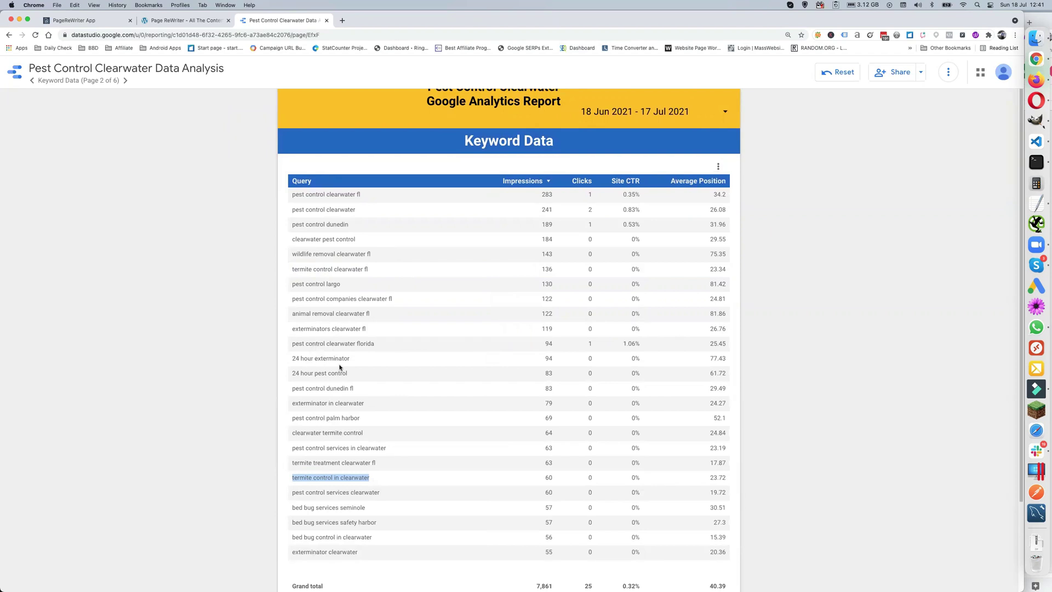
pyautogui.scroll(-2, 383, 419)
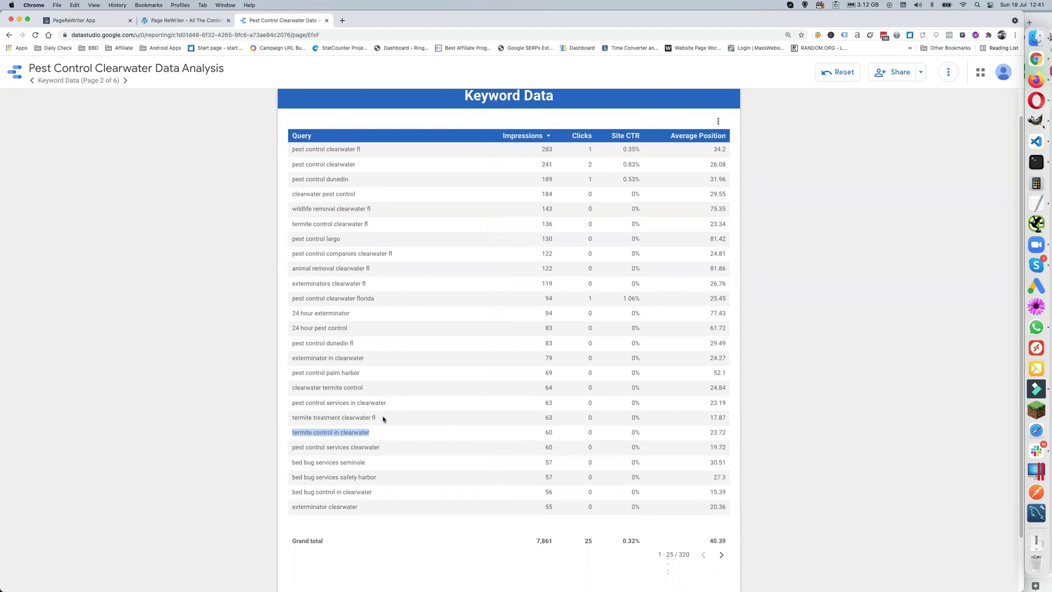
pyautogui.scroll(2, 383, 420)
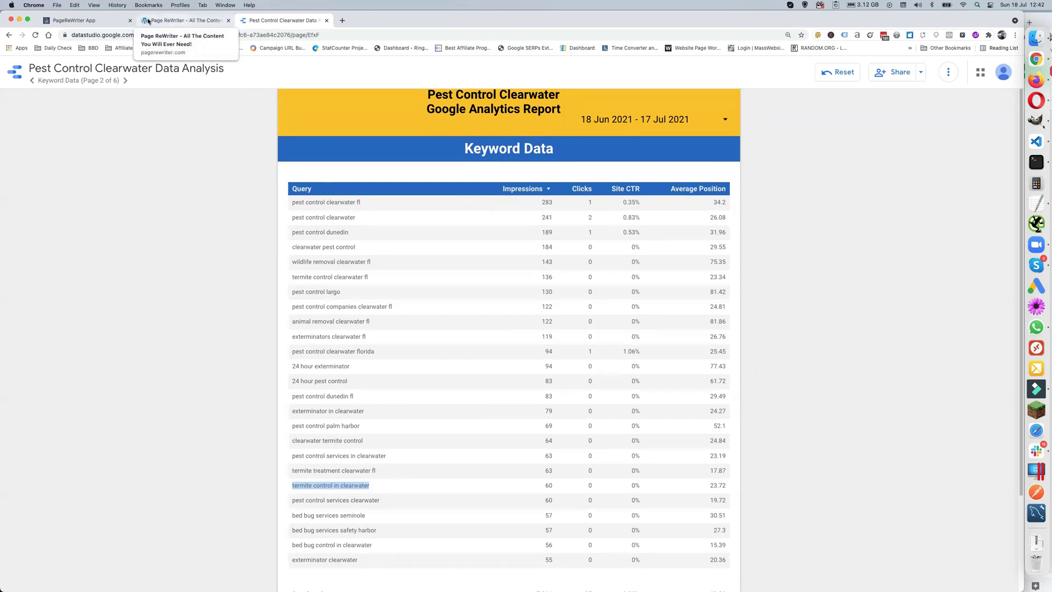
# Switch to the PageReWriter app and create a new project titled "Termite Control".
pyautogui.click(82, 20)
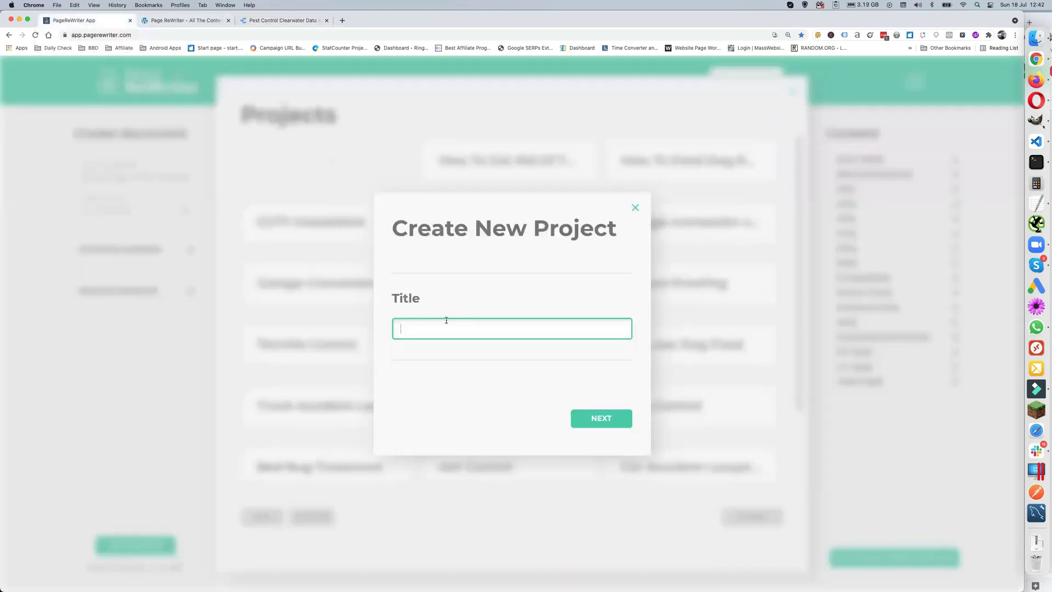
pyautogui.write('Trer')
pyautogui.press('BackSpace')
pyautogui.press('BackSpace')
pyautogui.write('ermite Cntrolo')
pyautogui.click(598, 419)
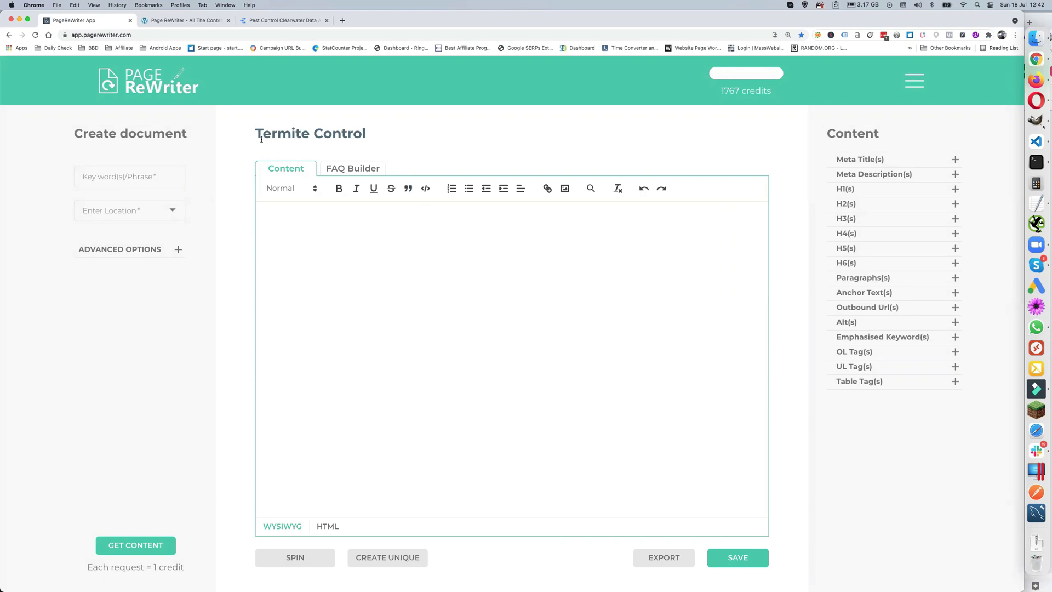
# Copy the project title "Termite Control" into the document's keyword phrase.
pyautogui.moveTo(255, 133); pyautogui.dragTo(365, 133)
pyautogui.press('super+c')
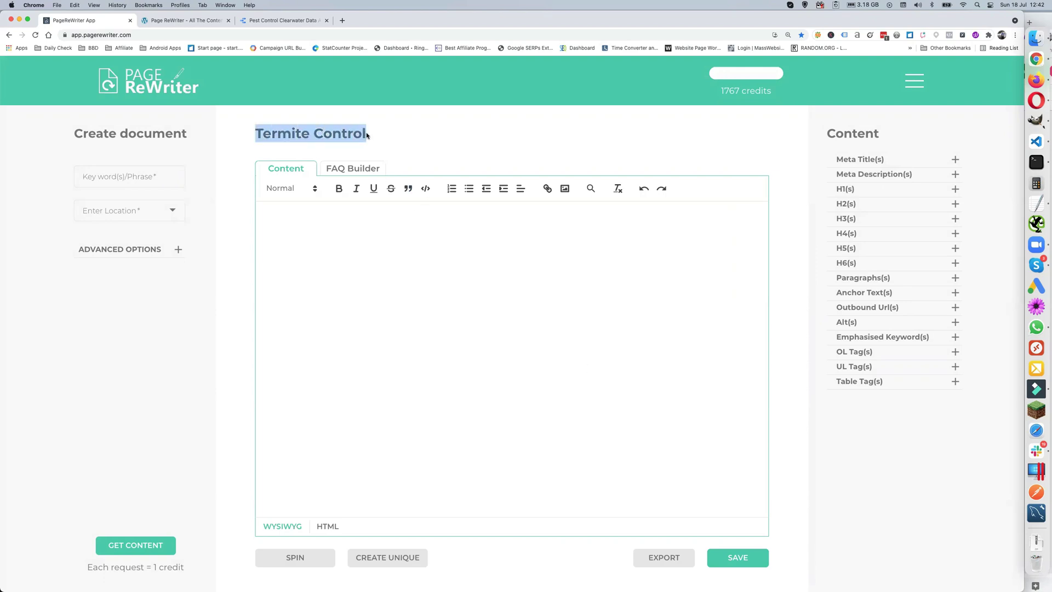
pyautogui.click(117, 178)
pyautogui.press('super+v')
# Set the document's location to Clearwater, Florida, United States.
pyautogui.click(123, 213)
pyautogui.write('Clearwater')
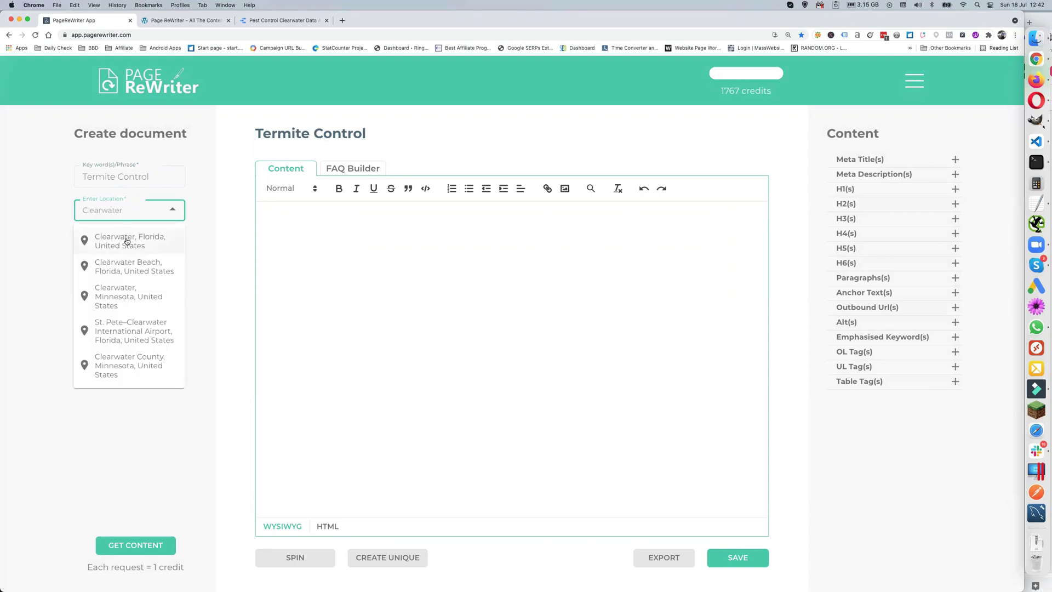
pyautogui.click(127, 240)
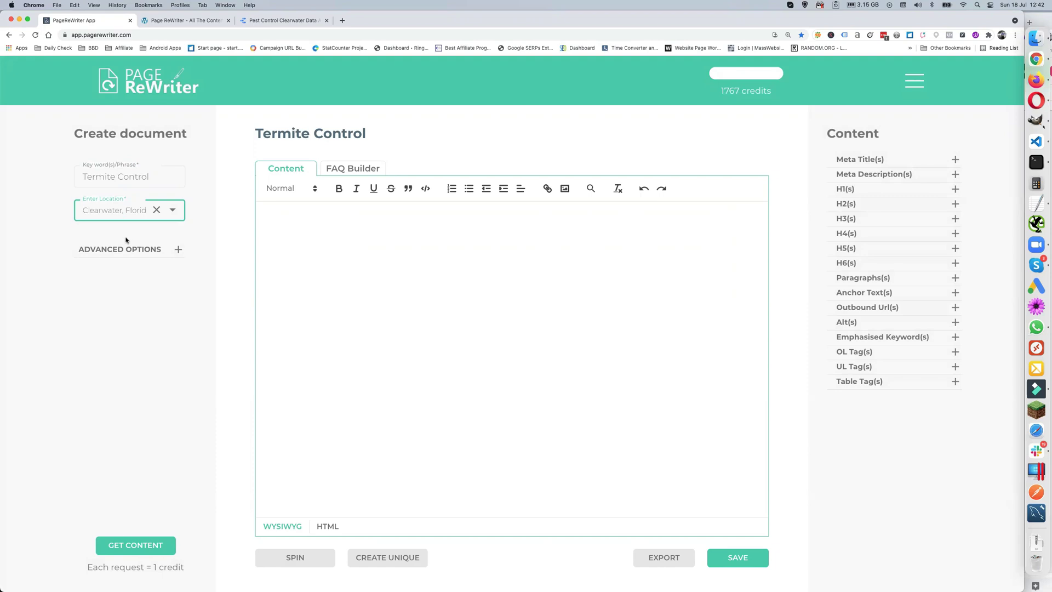
# Replace the document's location with the statewide entry Florida, United States.
pyautogui.click(121, 210)
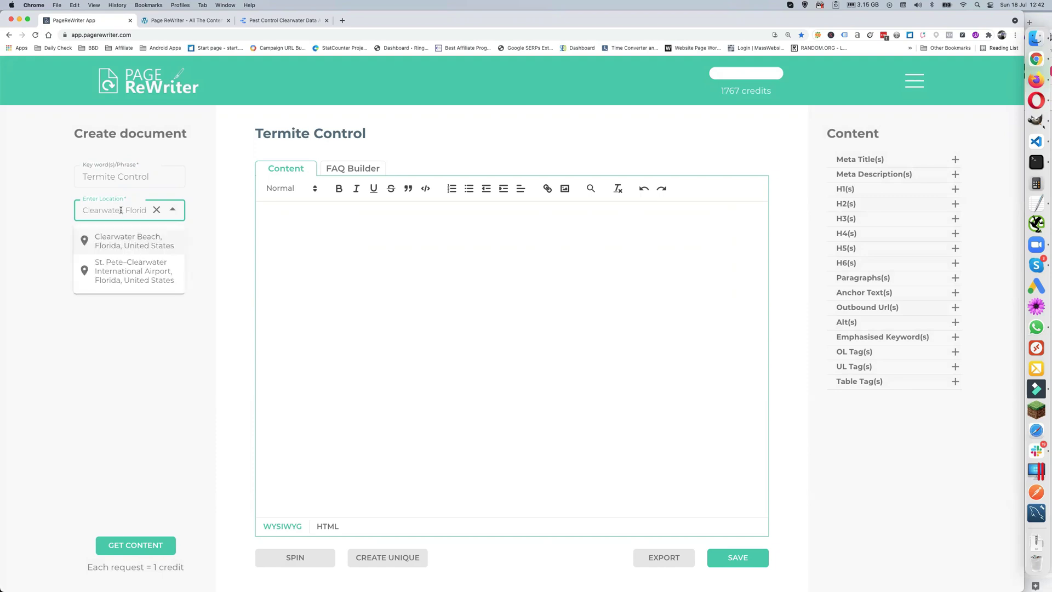
pyautogui.tripleClick(121, 211)
pyautogui.press('BackSpace')
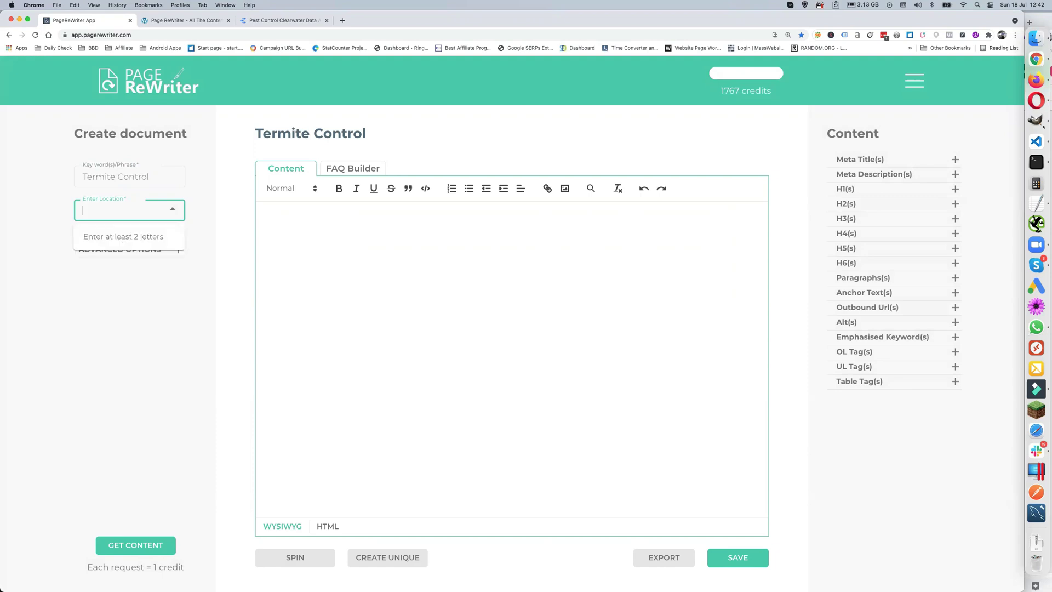
pyautogui.write('Florida')
pyautogui.click(120, 241)
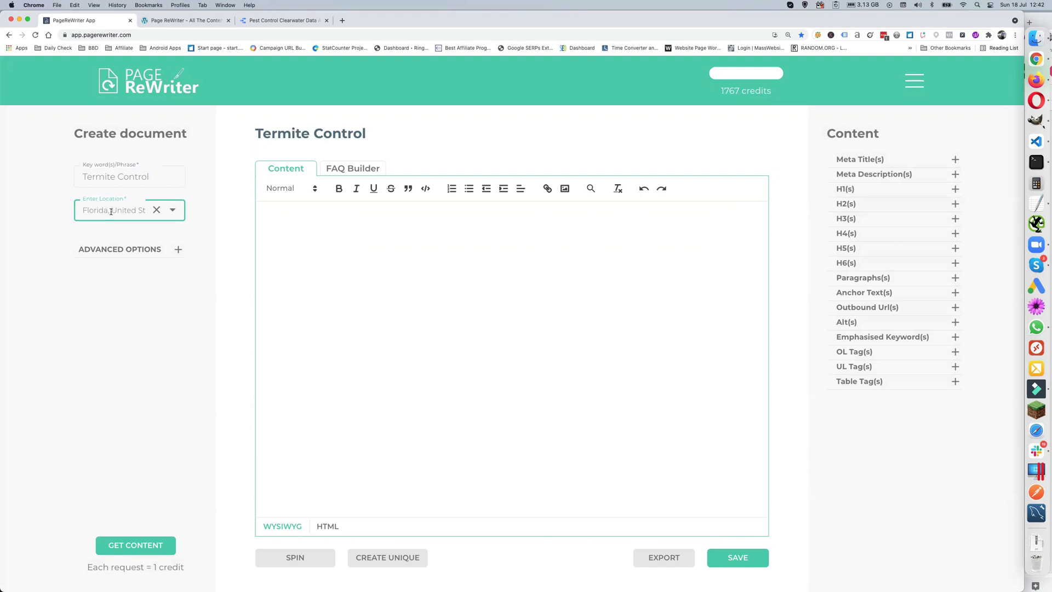
# Check the advanced options and request content for the entered keyword and location.
pyautogui.click(132, 250)
pyautogui.click(132, 252)
pyautogui.click(132, 251)
pyautogui.click(137, 545)
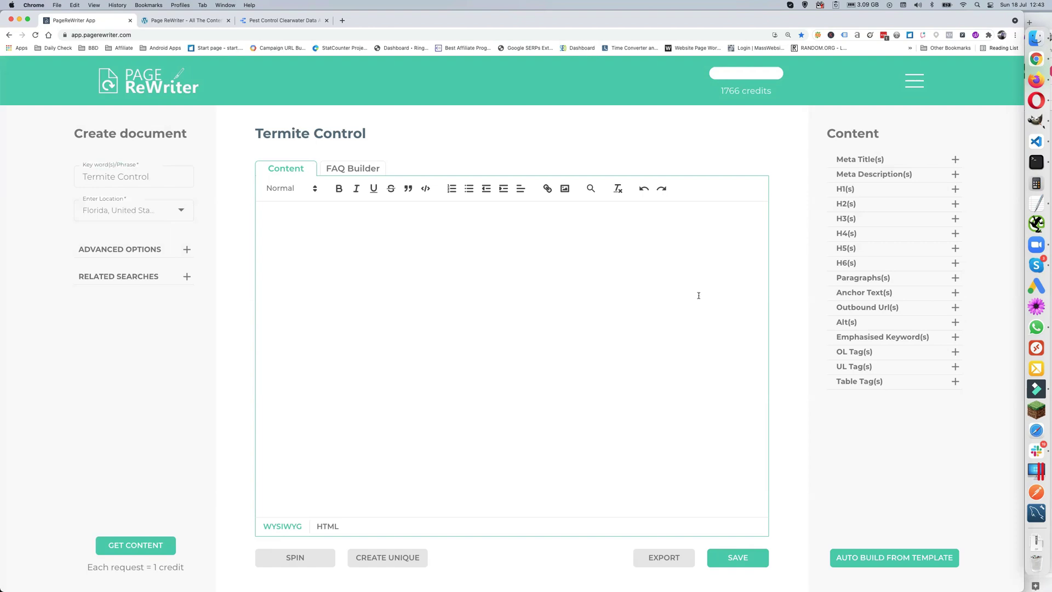
# Expand the collected meta titles and remove the brand name "| Terminix" from the first one.
pyautogui.click(873, 160)
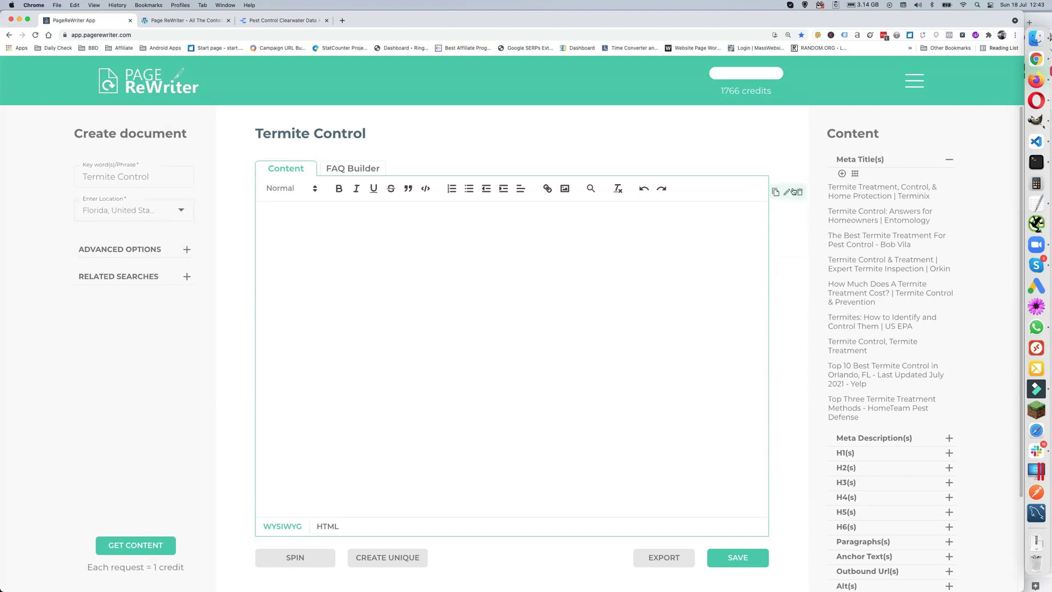
pyautogui.click(787, 193)
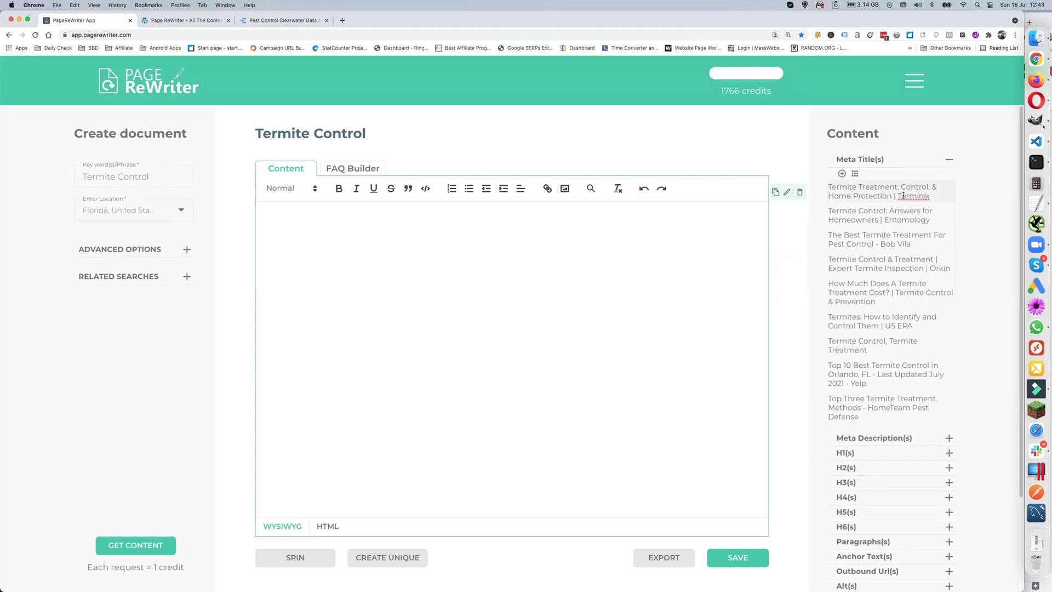
pyautogui.press('BackSpace')
pyautogui.press('BackSpace')
pyautogui.press('BackSpace')
pyautogui.press('BackSpace')
pyautogui.press('BackSpace')
# Remove "| Entomology" from the second meta title and "- Bob Vila" from the third.
pyautogui.click(787, 217)
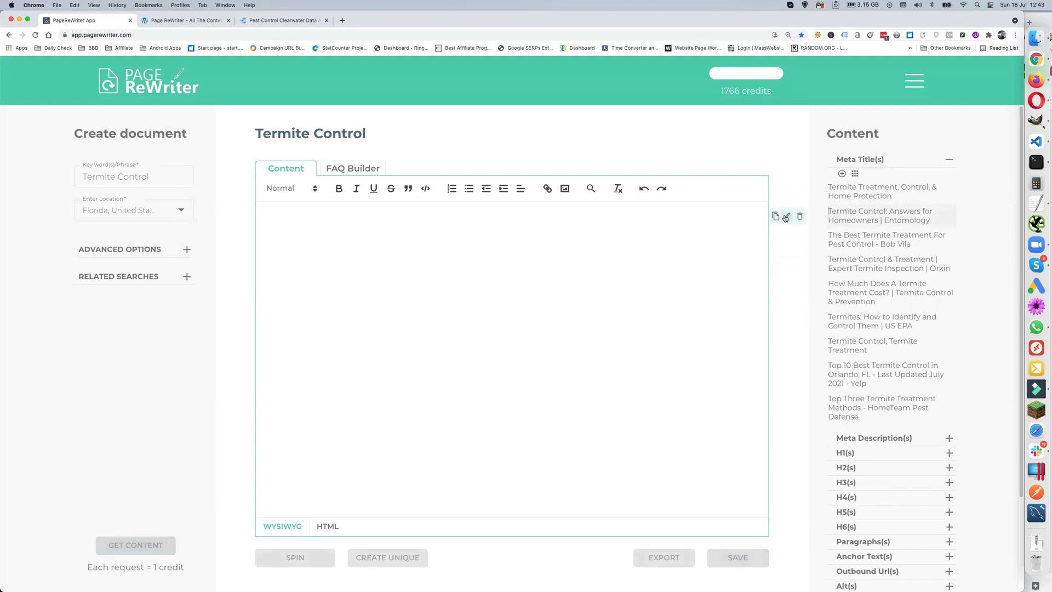
pyautogui.moveTo(931, 220); pyautogui.dragTo(882, 220)
pyautogui.press('BackSpace')
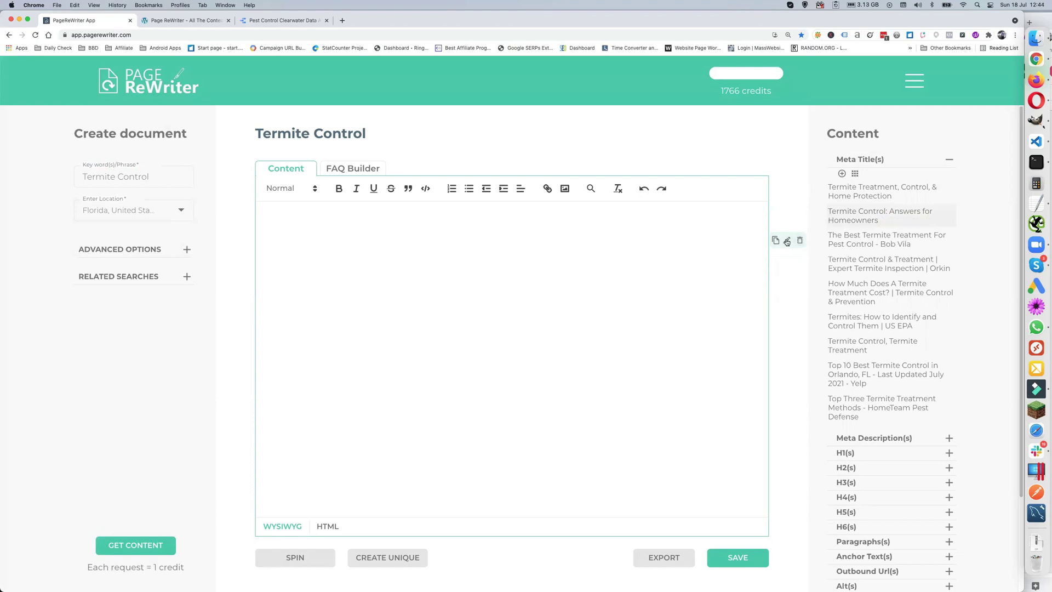
pyautogui.moveTo(919, 244); pyautogui.dragTo(876, 245)
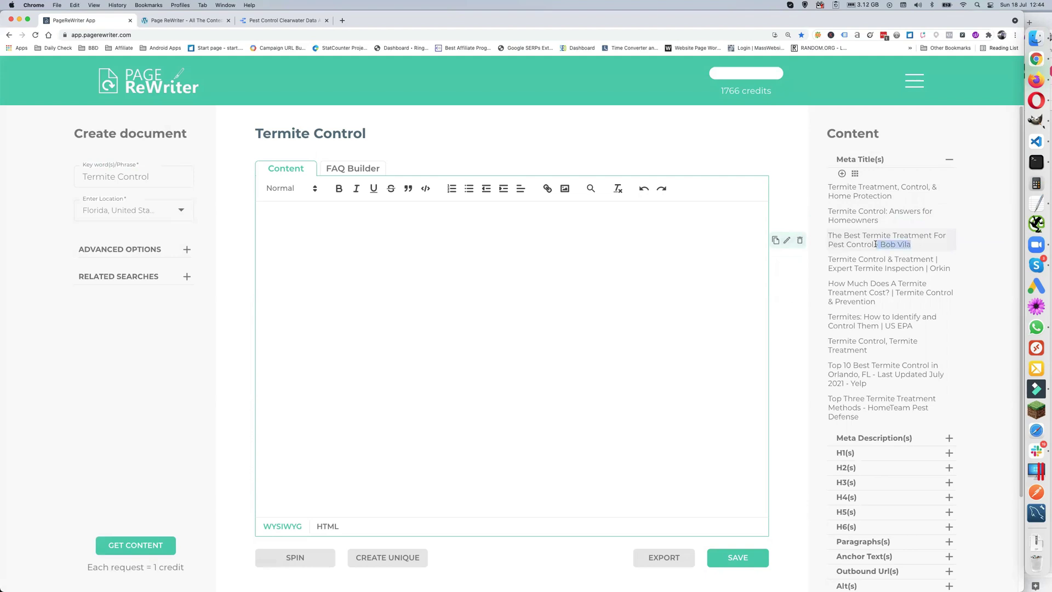
pyautogui.press('BackSpace')
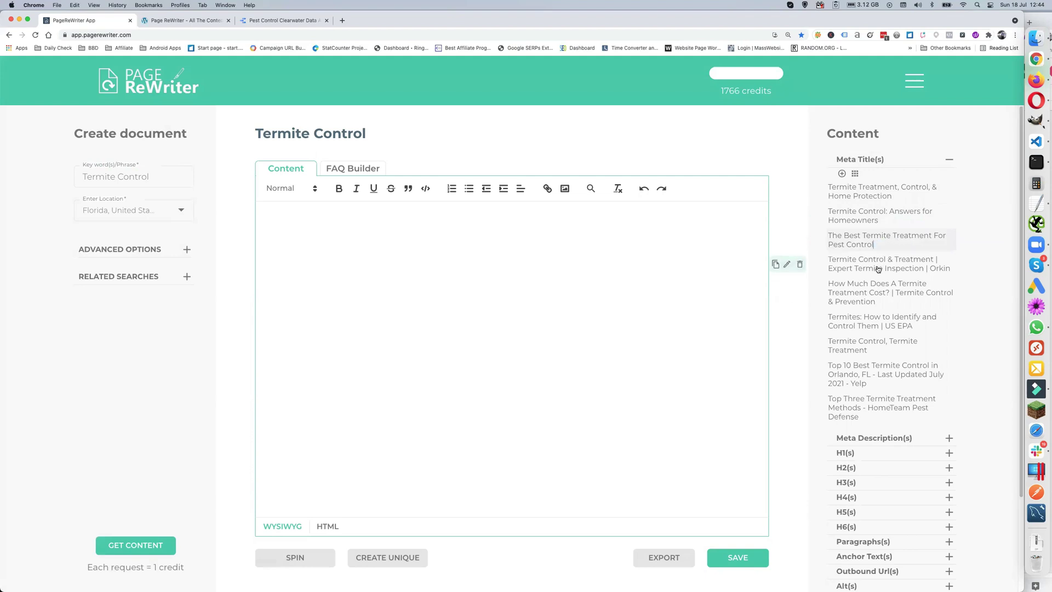
# Remove "| Orkin" from the Expert Termite Inspection meta title and "| US EPA" from the How to Identify and Control Them title.
pyautogui.click(954, 267)
pyautogui.moveTo(950, 267); pyautogui.dragTo(921, 268)
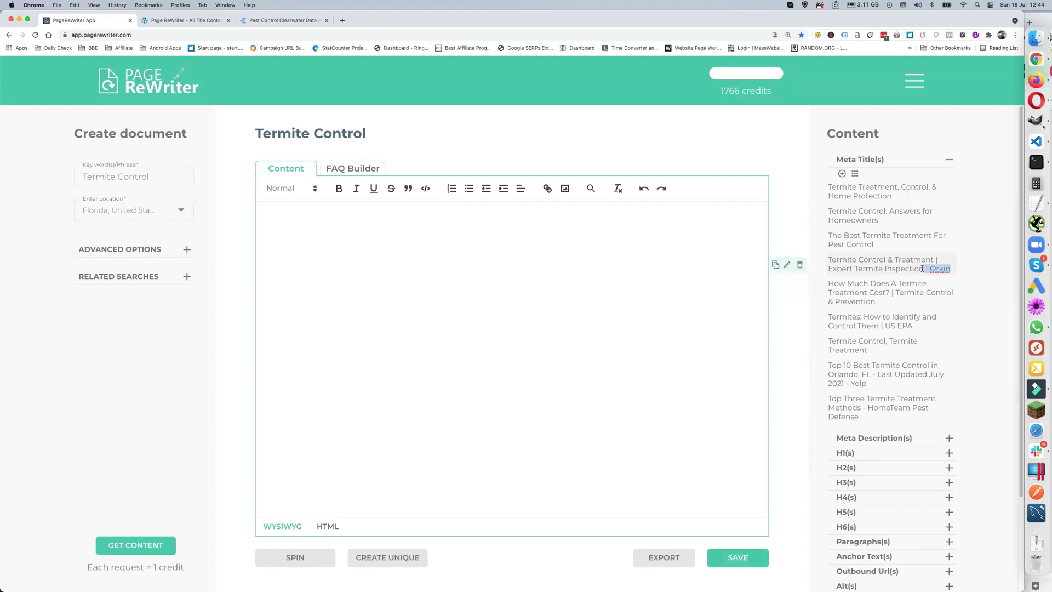
pyautogui.press('BackSpace')
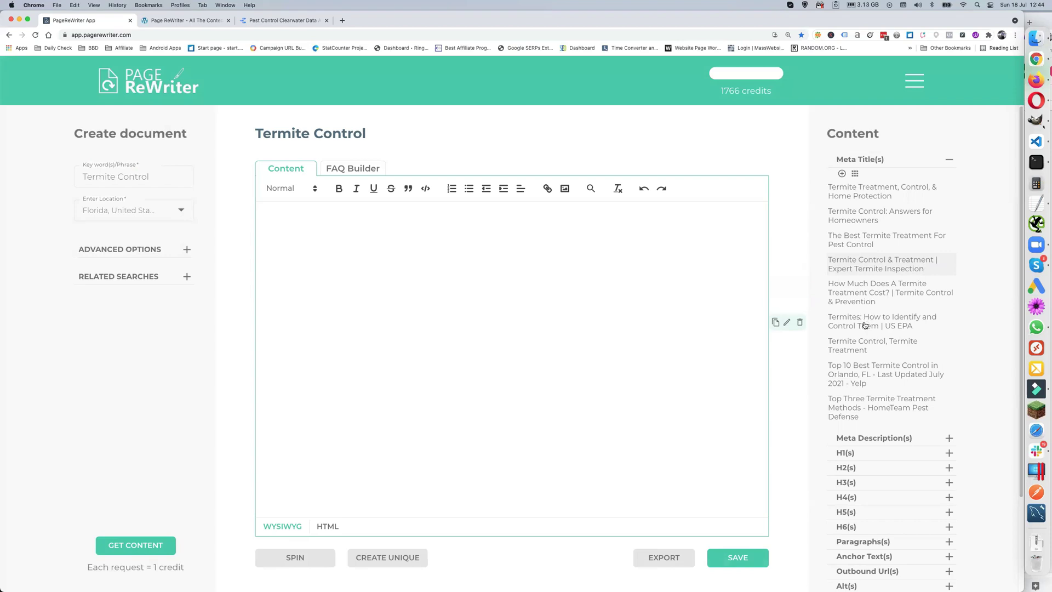
pyautogui.click(788, 324)
pyautogui.moveTo(913, 326); pyautogui.dragTo(878, 327)
pyautogui.press('BackSpace')
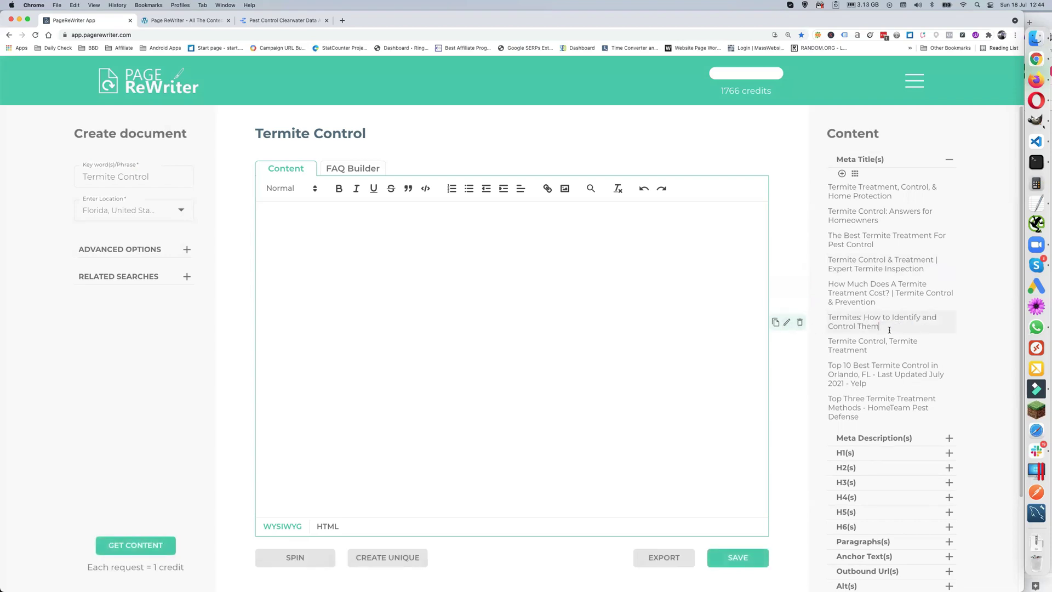
# Delete the Yelp "Top 10 Best Termite Control" and HomeTeam "Top Three Termite Treatment Methods" meta titles, and collapse the meta title list.
pyautogui.click(801, 376)
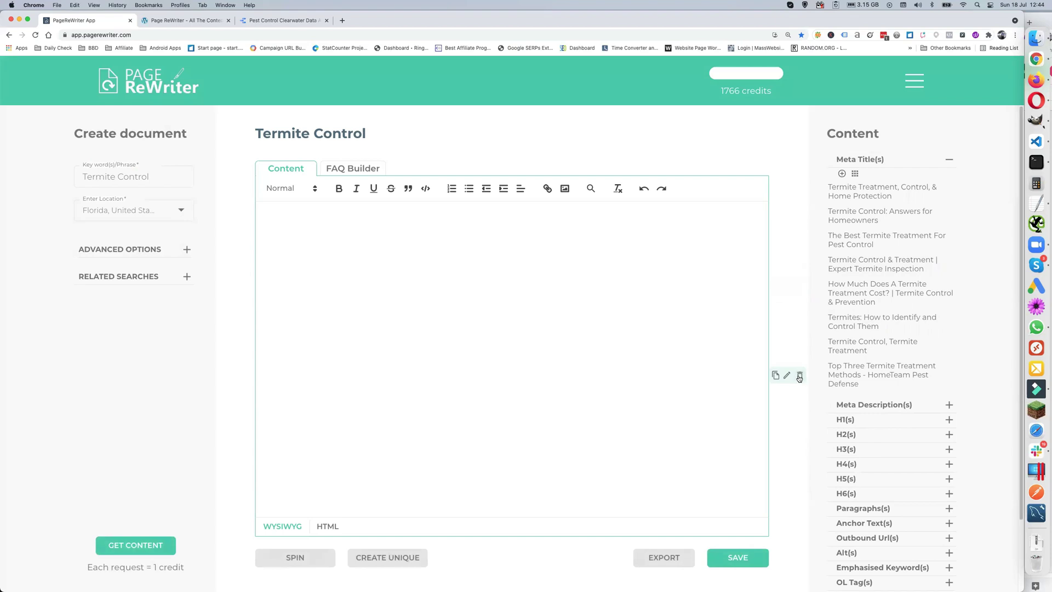
pyautogui.click(800, 377)
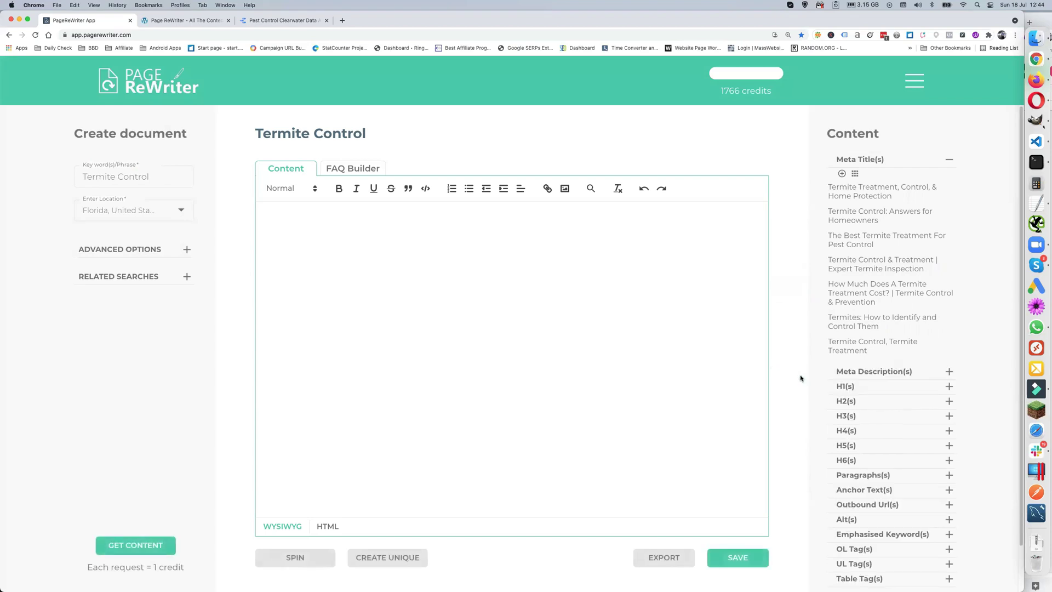
pyautogui.click(950, 159)
# Review the collected meta descriptions and H1 headings, collapsing each list after reading it.
pyautogui.click(953, 174)
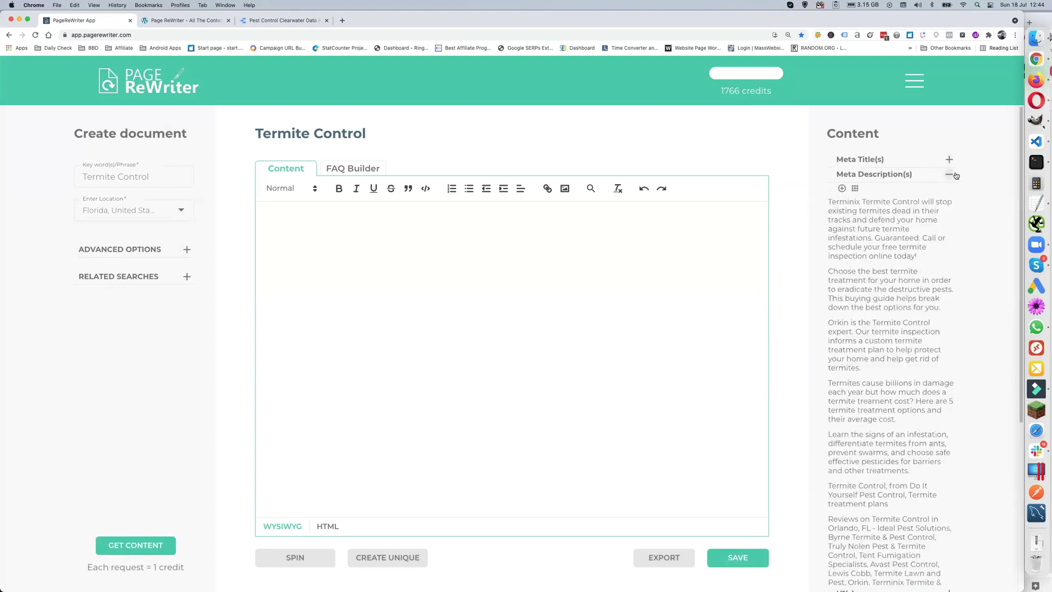
pyautogui.scroll(-5, 891, 220)
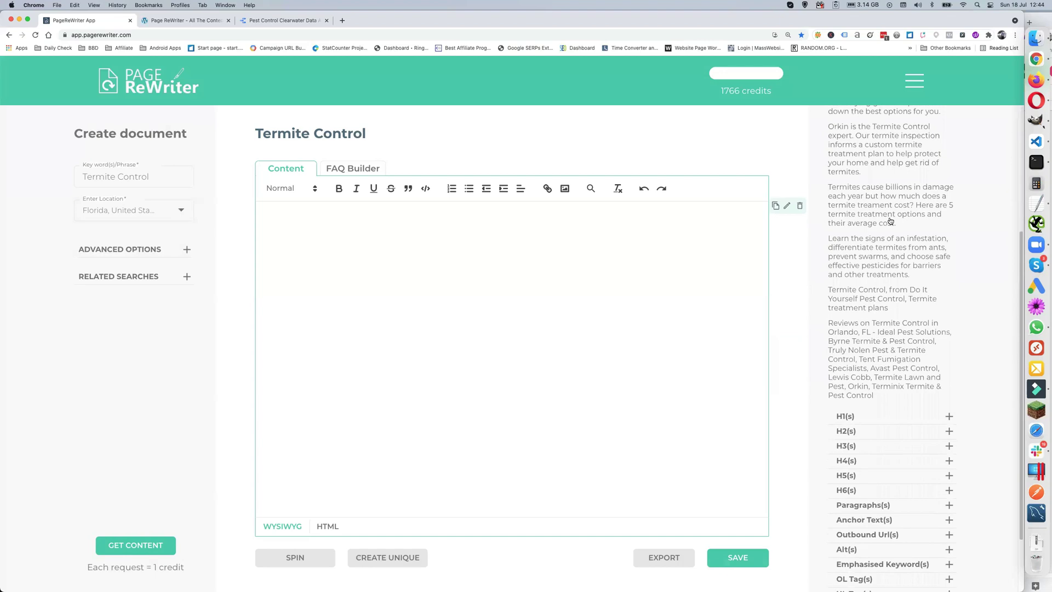
pyautogui.scroll(4, 891, 220)
pyautogui.scroll(2, 891, 220)
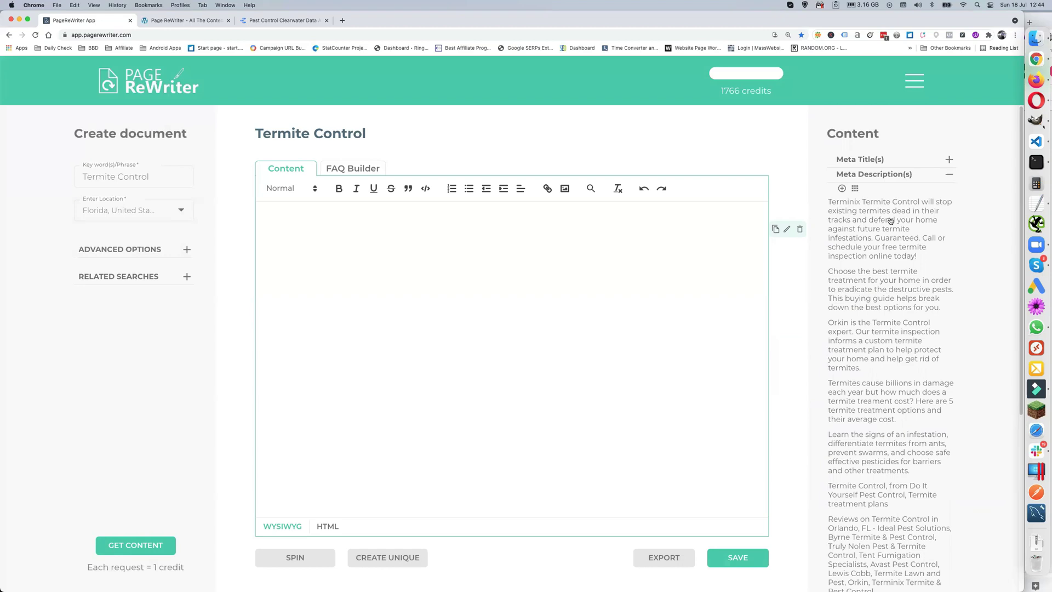
pyautogui.click(949, 174)
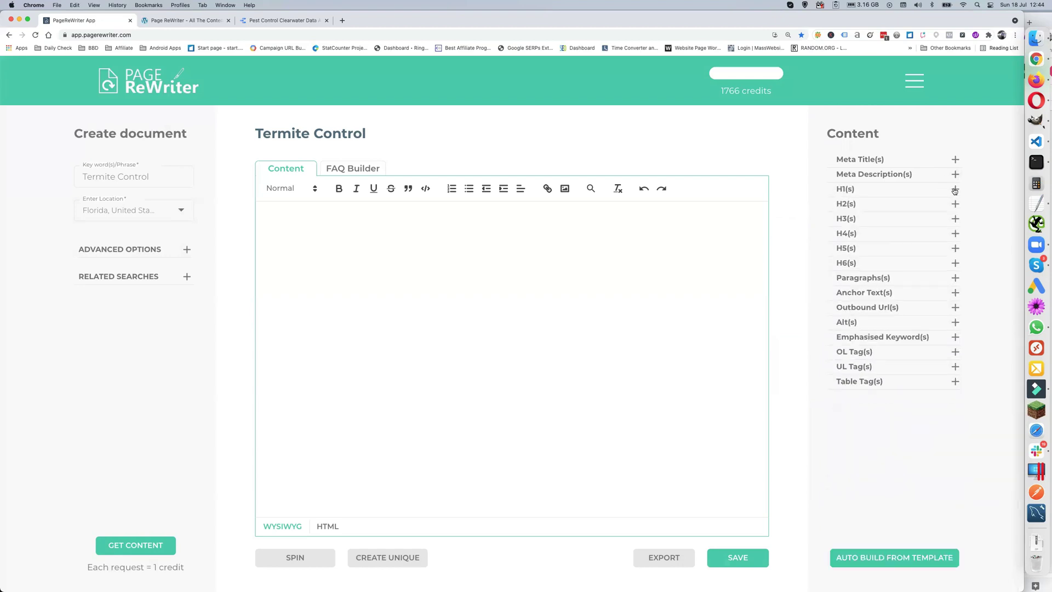
pyautogui.click(955, 190)
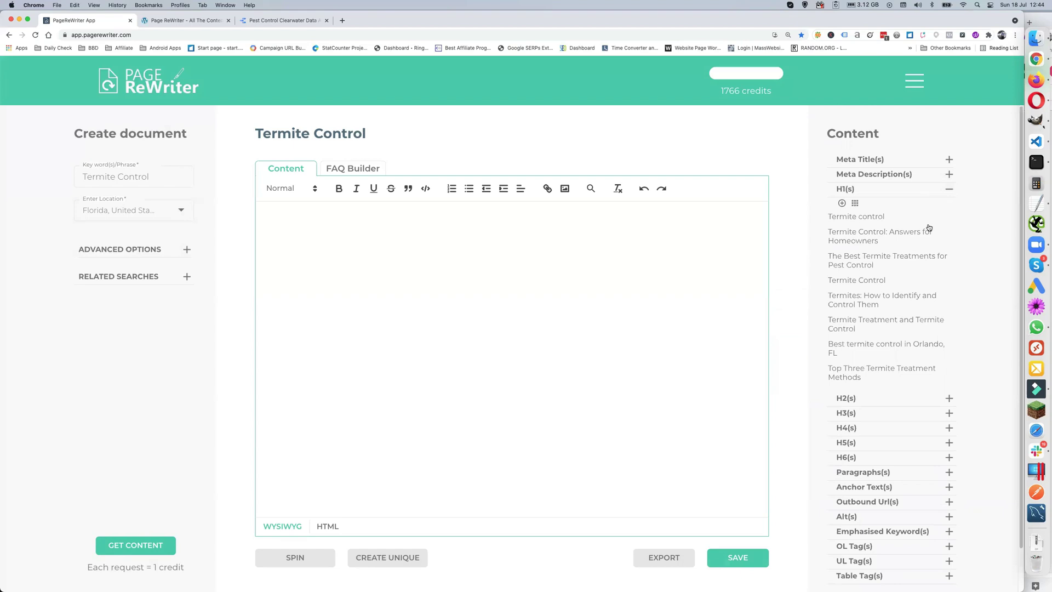
pyautogui.click(950, 190)
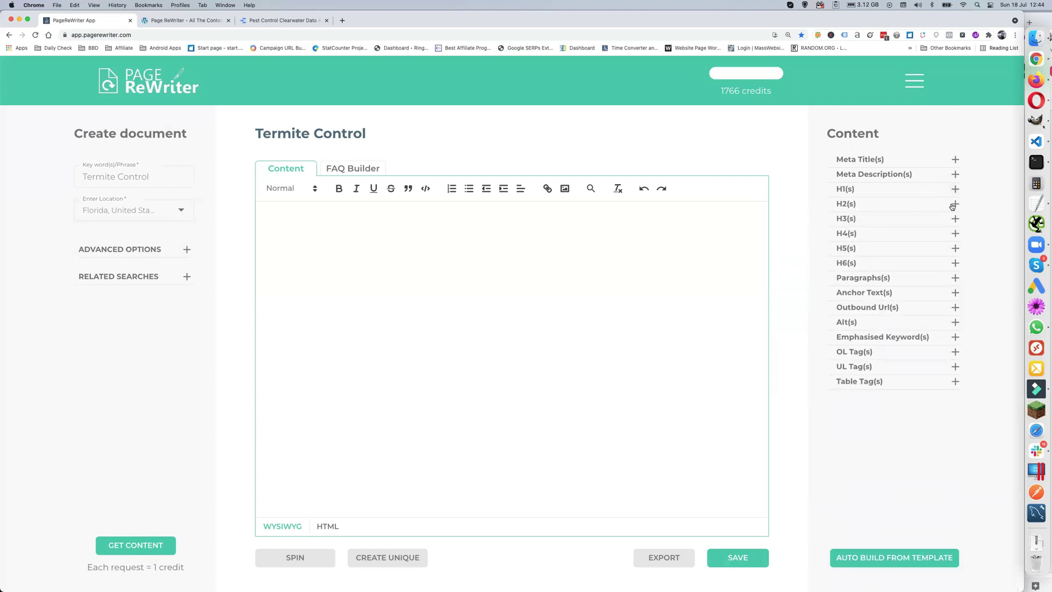
# Review the collected H2, H3, H4, H5 and H6 headings, collapsing each list after reading it.
pyautogui.click(952, 205)
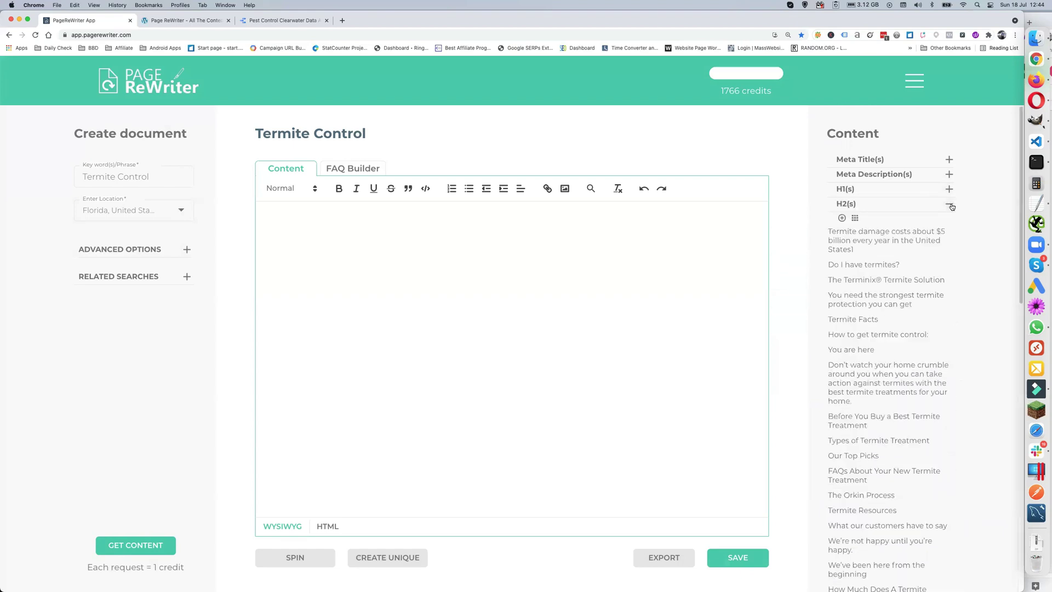
pyautogui.click(952, 206)
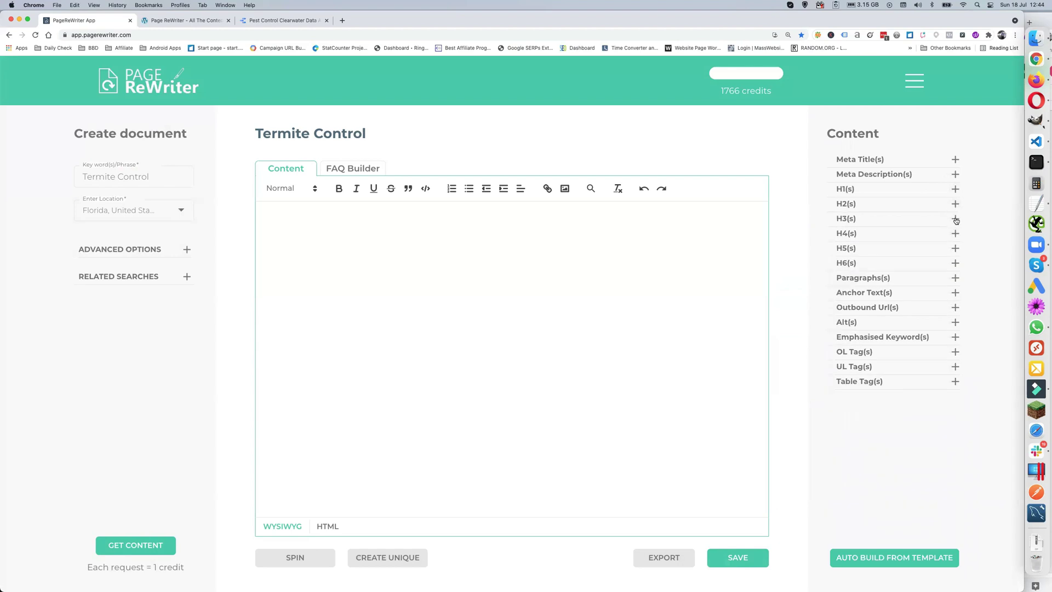
pyautogui.click(955, 220)
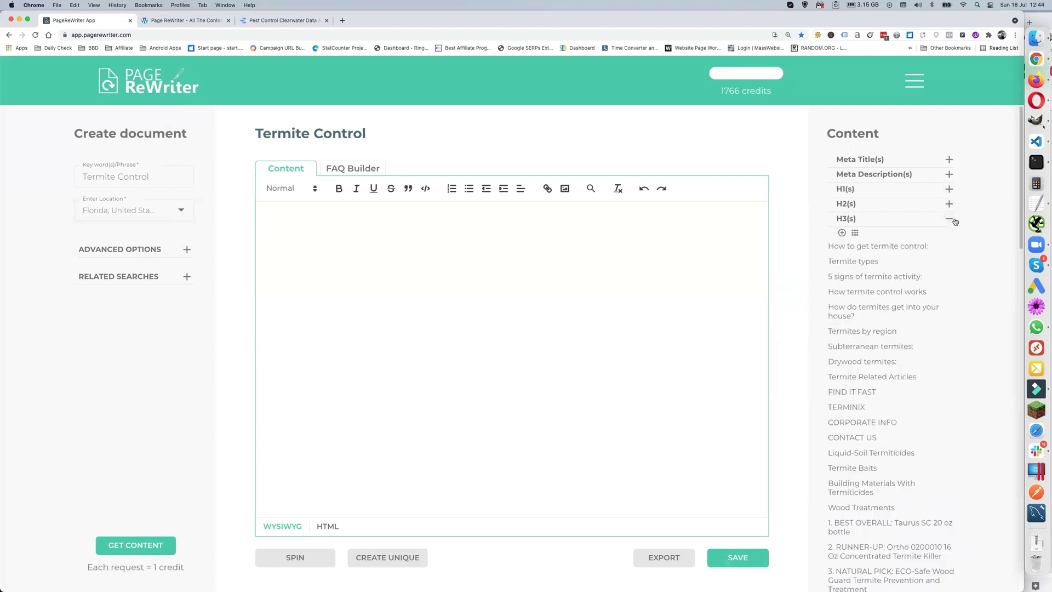
pyautogui.click(954, 220)
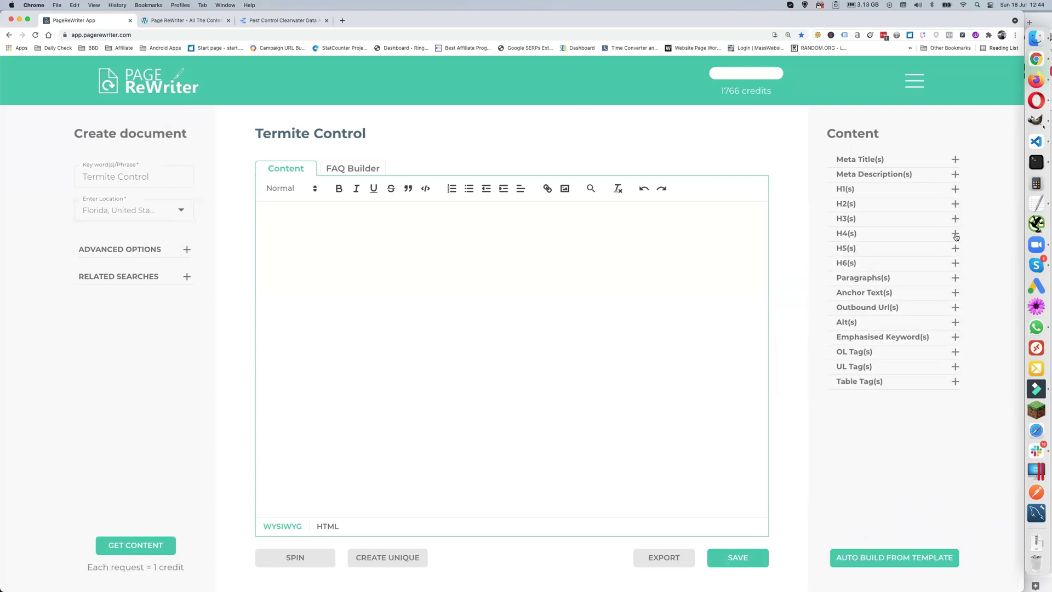
pyautogui.click(956, 235)
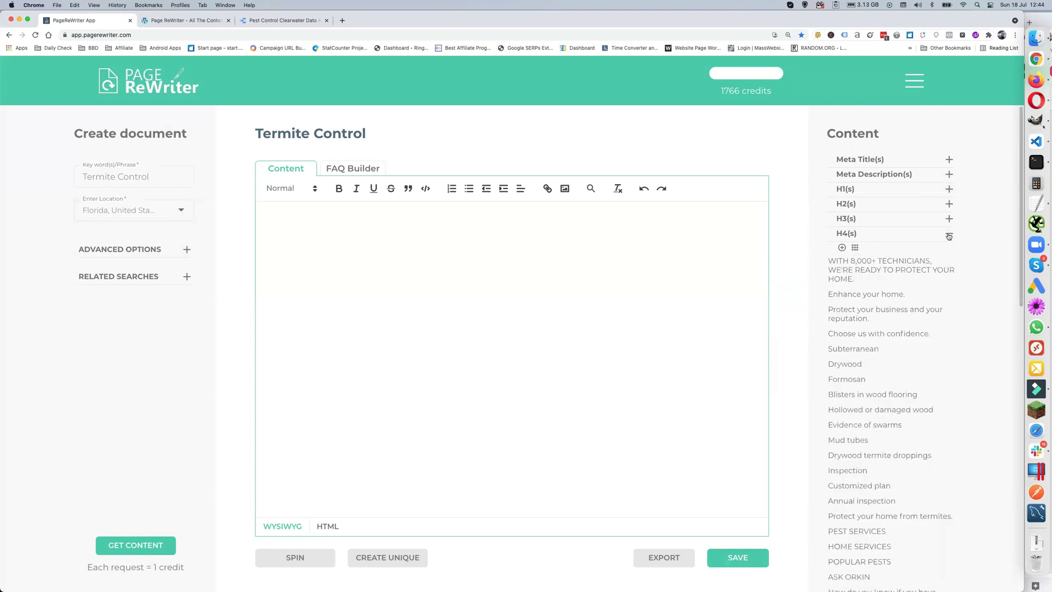
pyautogui.click(948, 236)
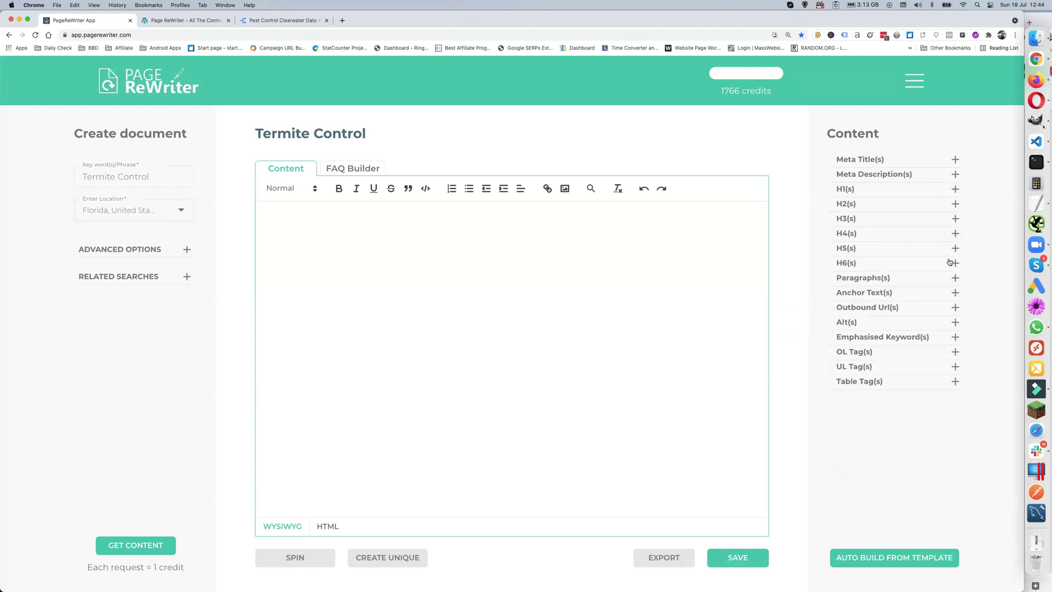
pyautogui.click(956, 252)
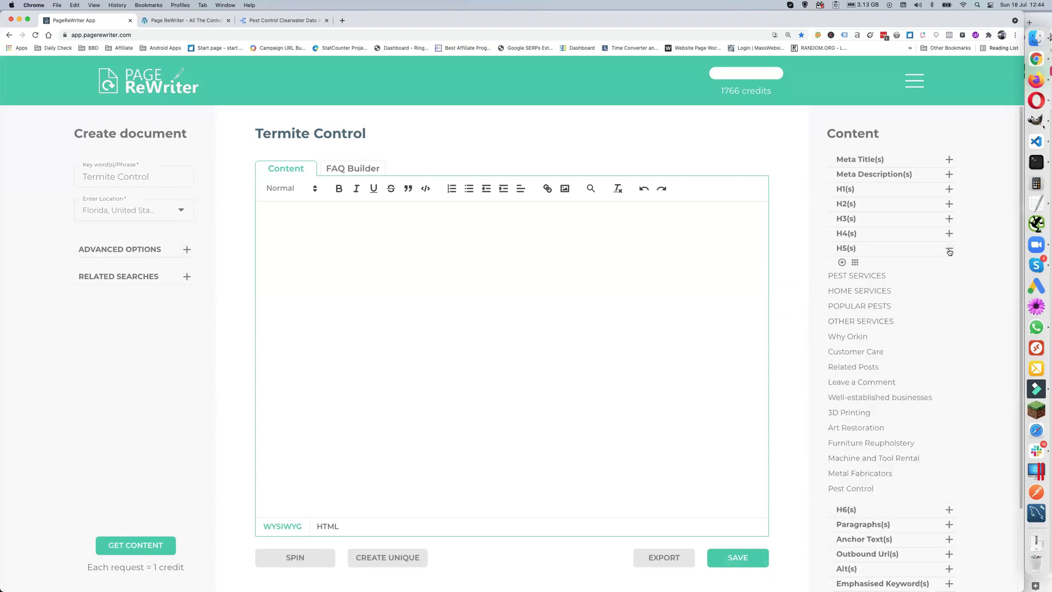
pyautogui.click(949, 250)
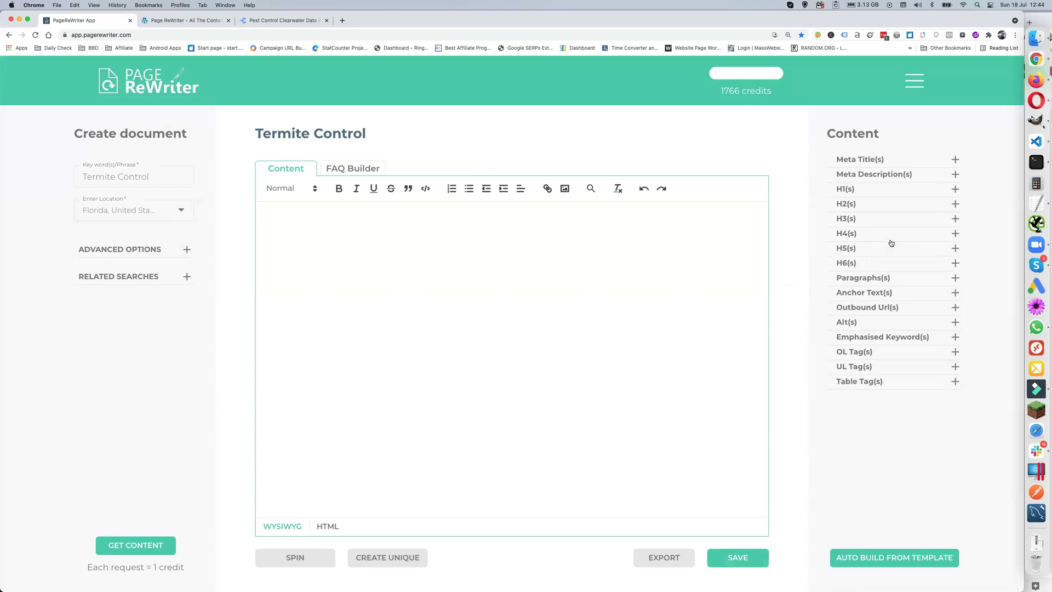
pyautogui.click(955, 263)
pyautogui.scroll(-7, 888, 363)
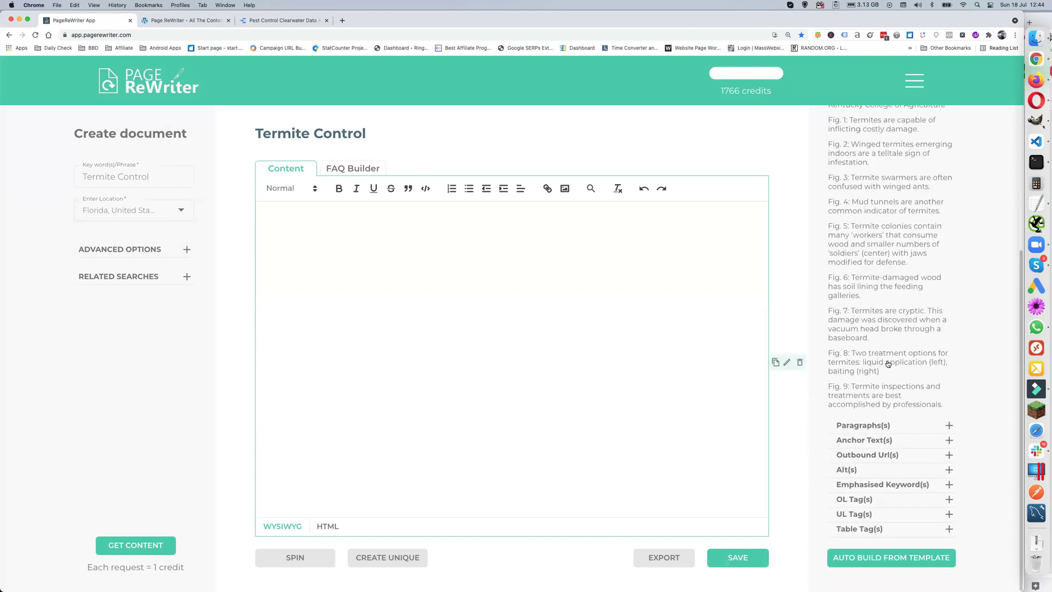
pyautogui.scroll(7, 888, 363)
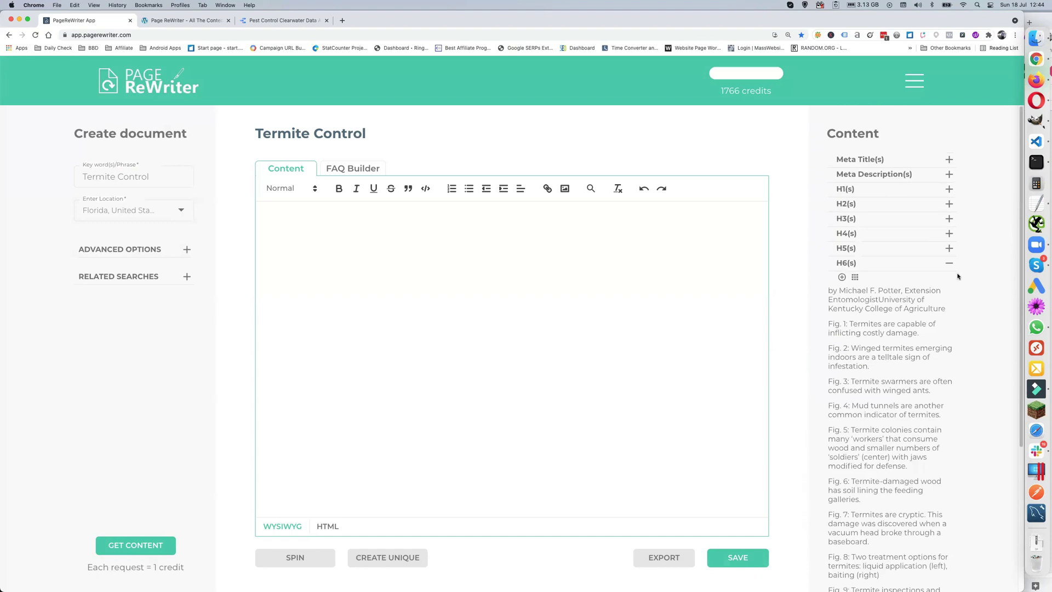
pyautogui.click(951, 265)
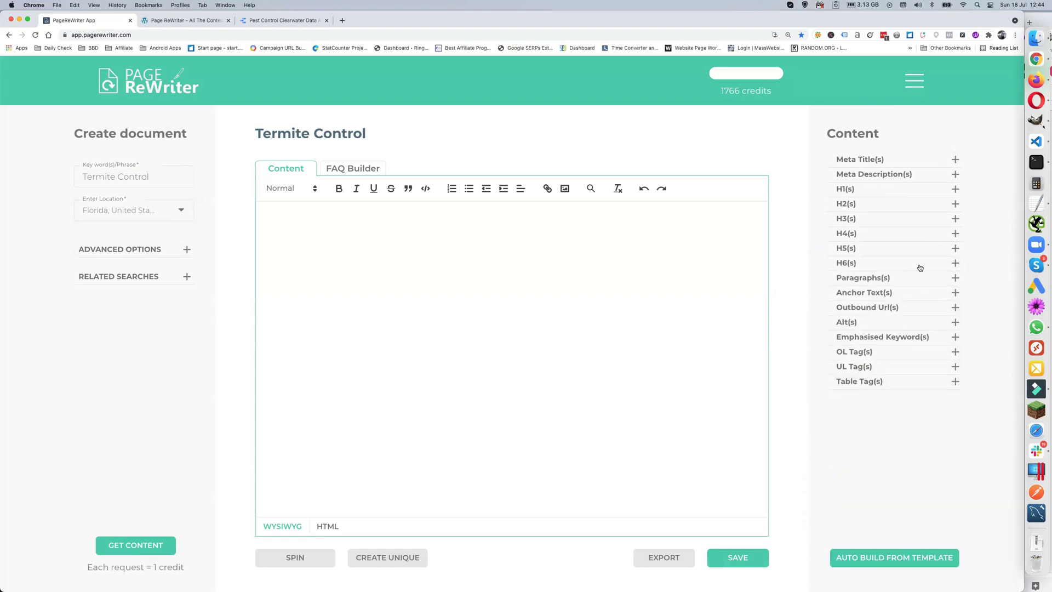
# Edit the first collected paragraph, changing "well-organized" to "well organized" and removing the stray "2" after $8,000.
pyautogui.click(955, 278)
pyautogui.scroll(-5, 881, 353)
pyautogui.scroll(7, 881, 354)
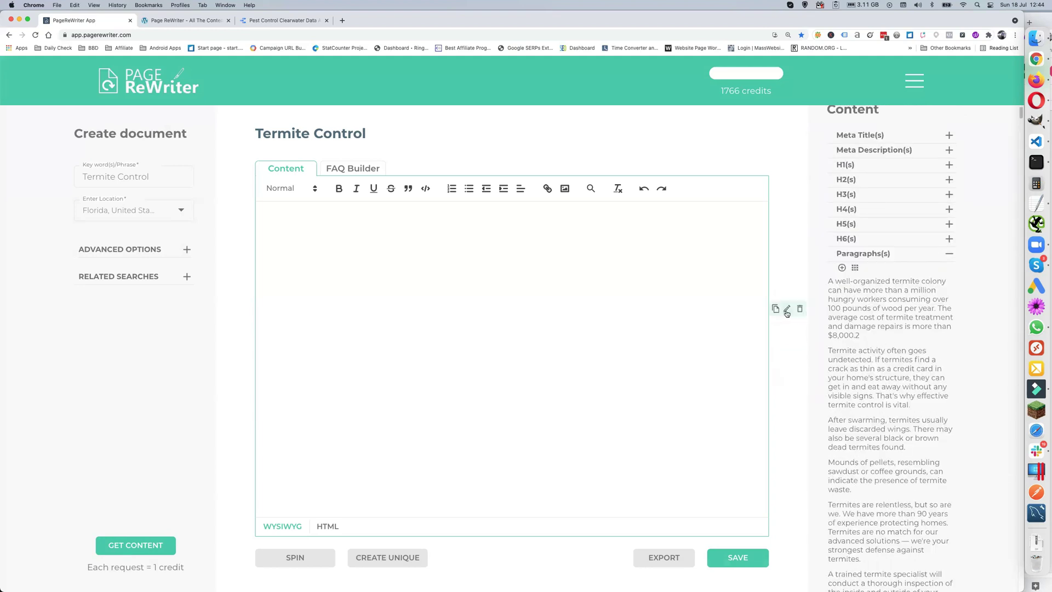
pyautogui.click(787, 310)
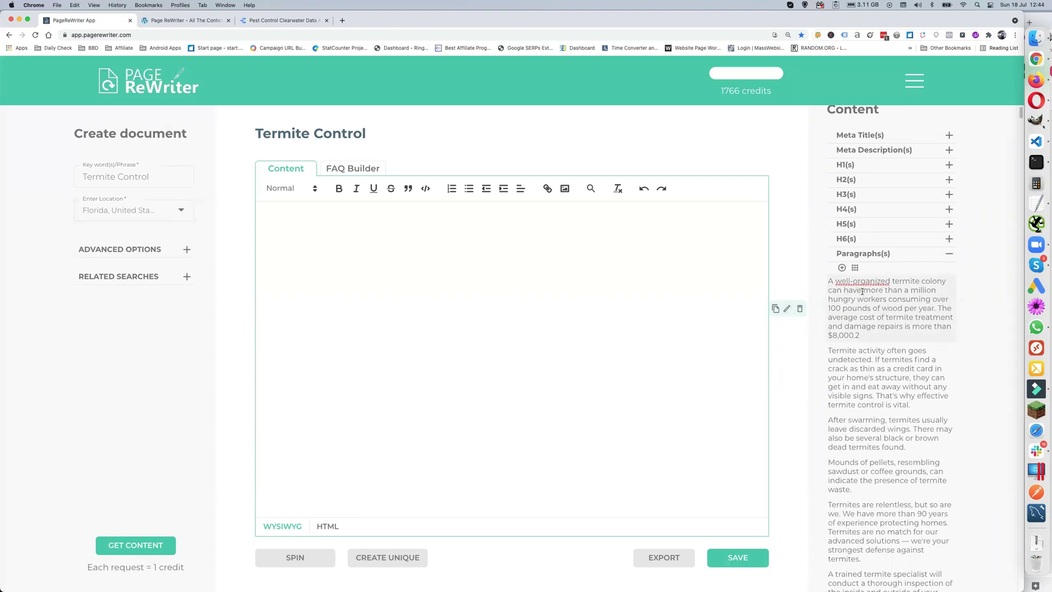
pyautogui.press('BackSpace')
pyautogui.scroll(-5, 870, 338)
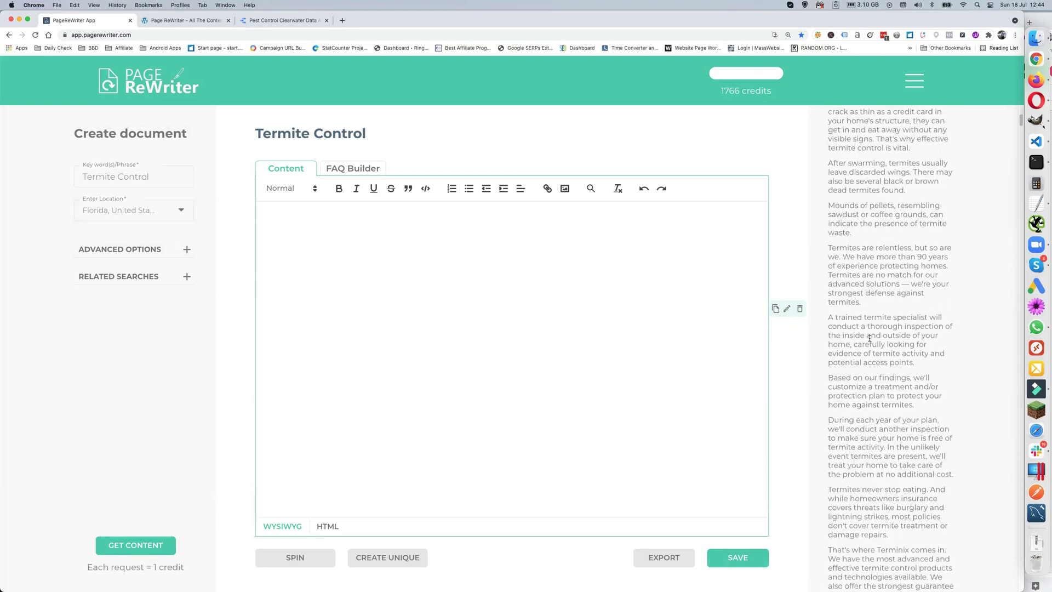
pyautogui.scroll(3, 871, 341)
pyautogui.scroll(2, 870, 342)
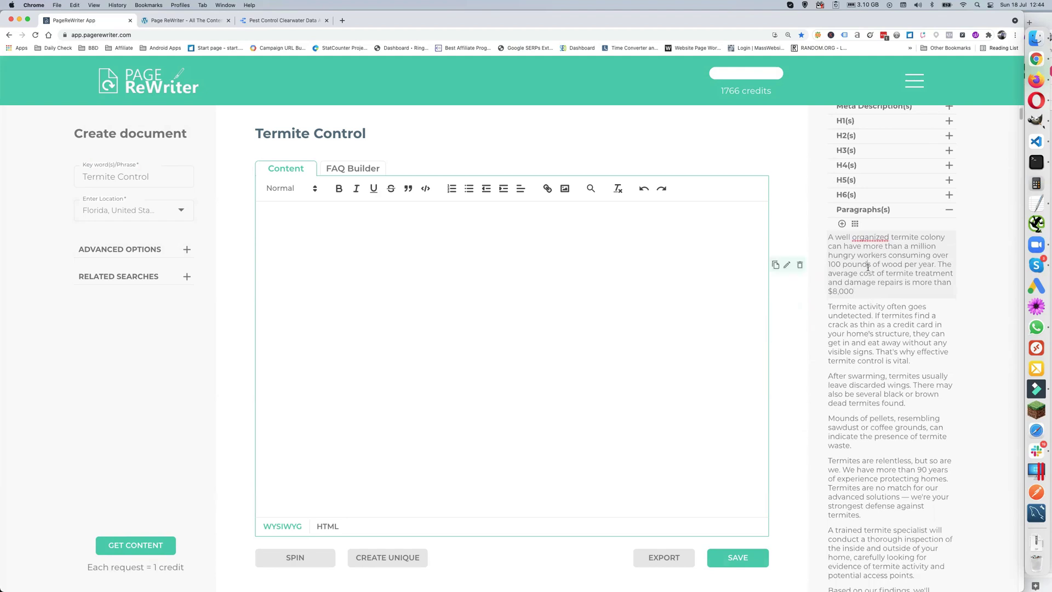
# Insert the edited termite colony paragraph into the empty Termite Control document.
pyautogui.click(733, 319)
pyautogui.click(853, 273)
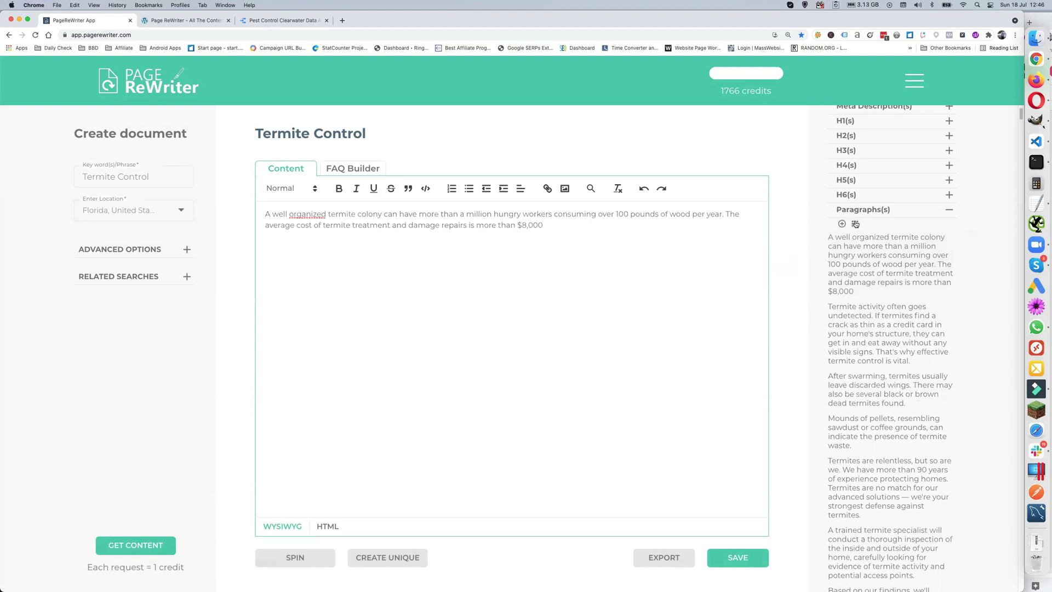
pyautogui.scroll(2, 802, 285)
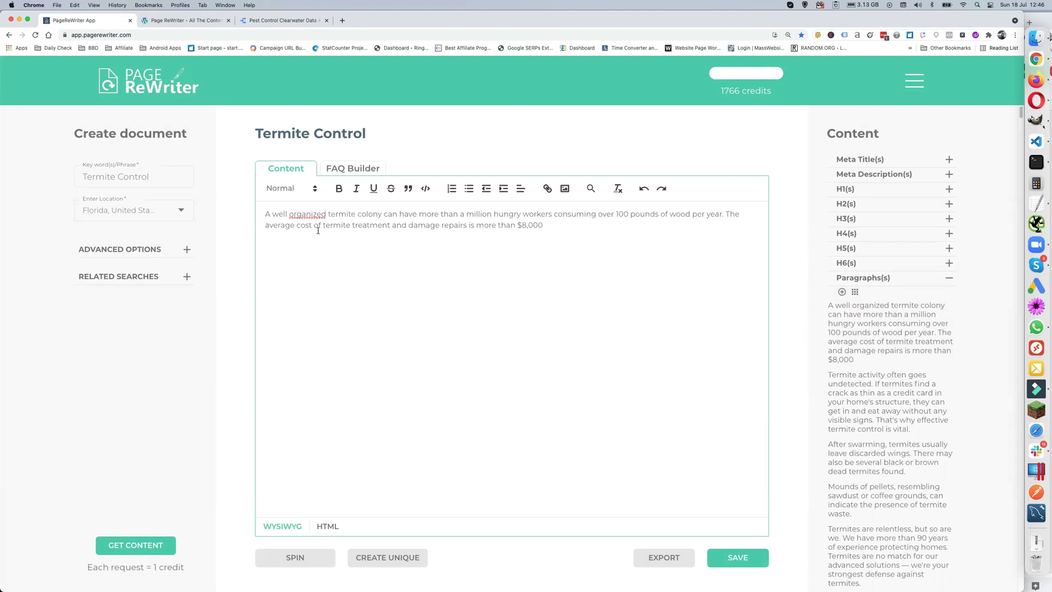
# Add blank lines above the termite colony paragraph, insert all collected meta titles there, and collapse the meta title list.
pyautogui.press('Return')
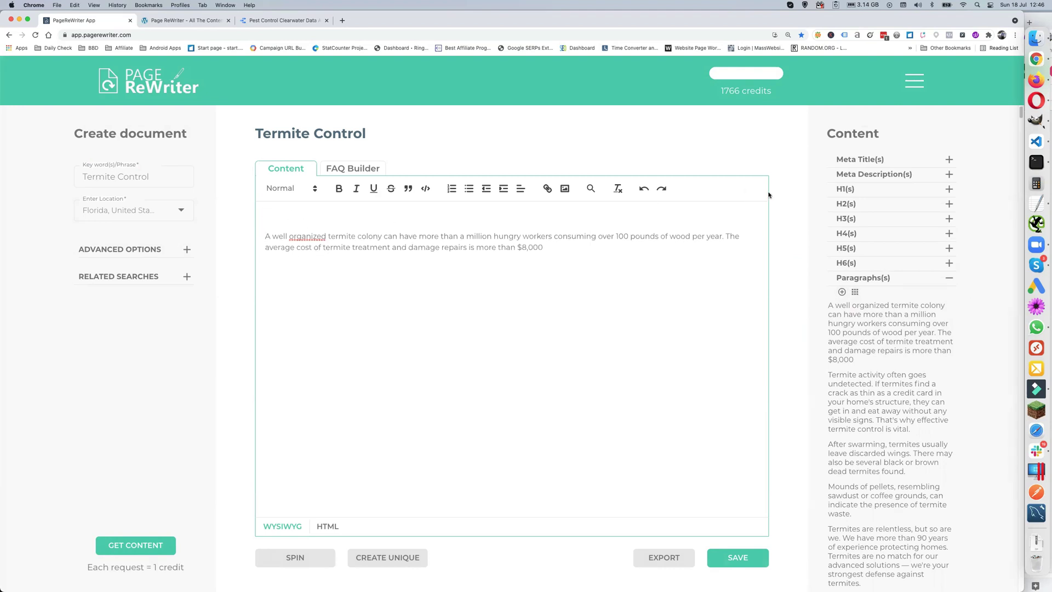
pyautogui.click(855, 160)
pyautogui.click(855, 174)
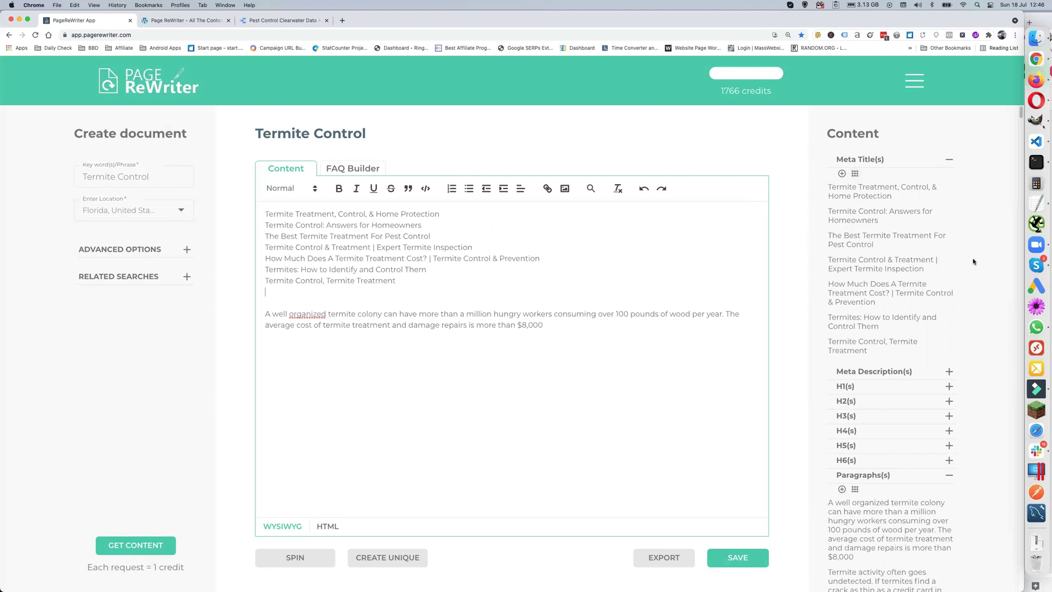
pyautogui.click(946, 161)
# Insert the five consecutive paragraphs from the National Pest Management Association one to the University of Kentucky one below the termite colony paragraph.
pyautogui.scroll(-10, 904, 240)
pyautogui.scroll(-6, 904, 240)
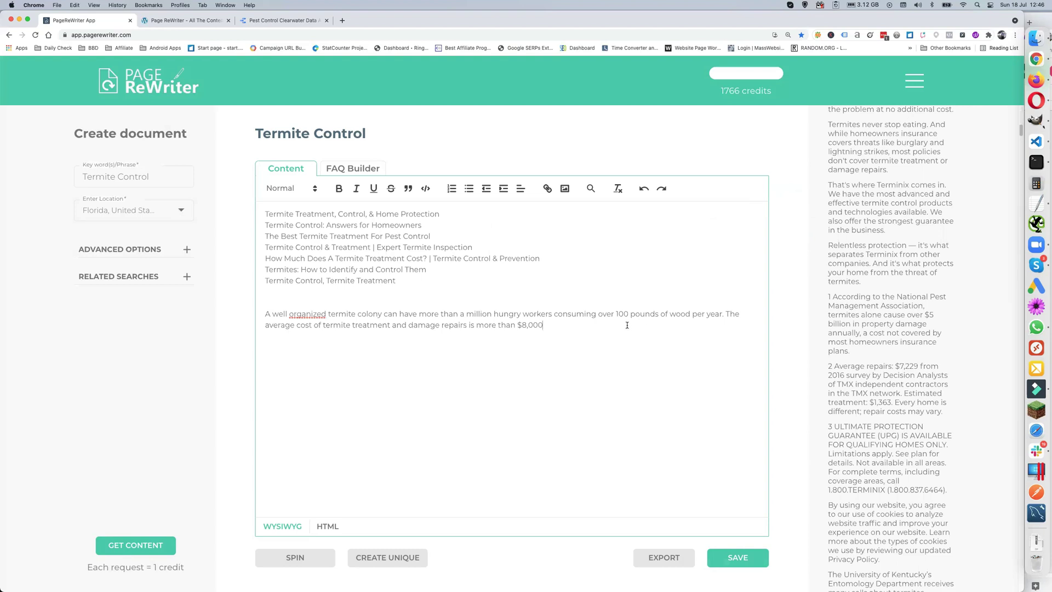
pyautogui.click(879, 320)
pyautogui.scroll(-2, 879, 328)
pyautogui.click(881, 337)
pyautogui.click(879, 386)
pyautogui.scroll(-3, 876, 356)
pyautogui.click(876, 318)
pyautogui.click(875, 377)
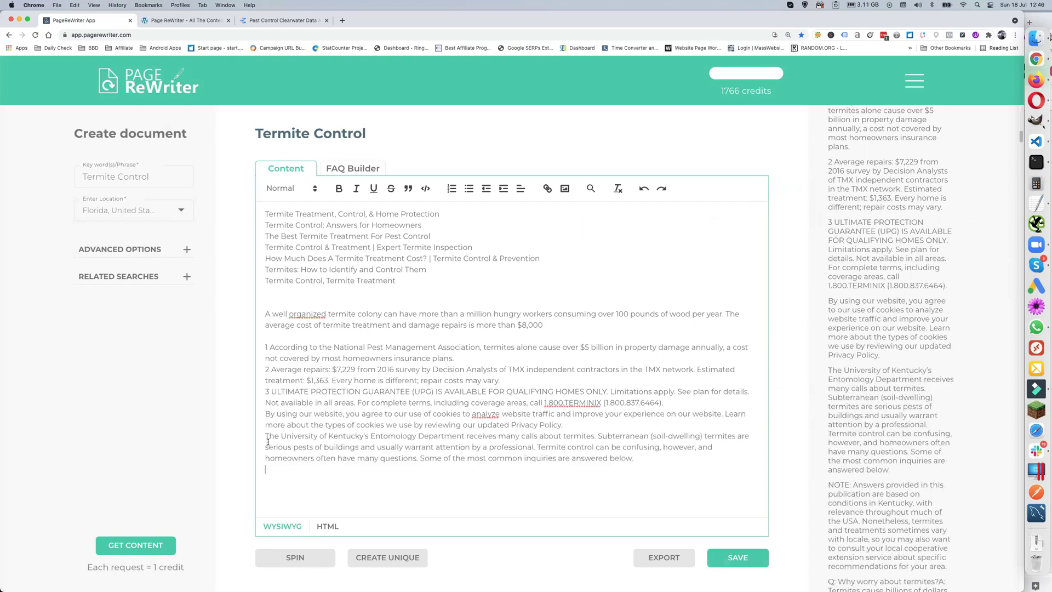
# Delete the five newly inserted paragraphs beneath the termite colony paragraph from the document.
pyautogui.moveTo(266, 436); pyautogui.dragTo(269, 479)
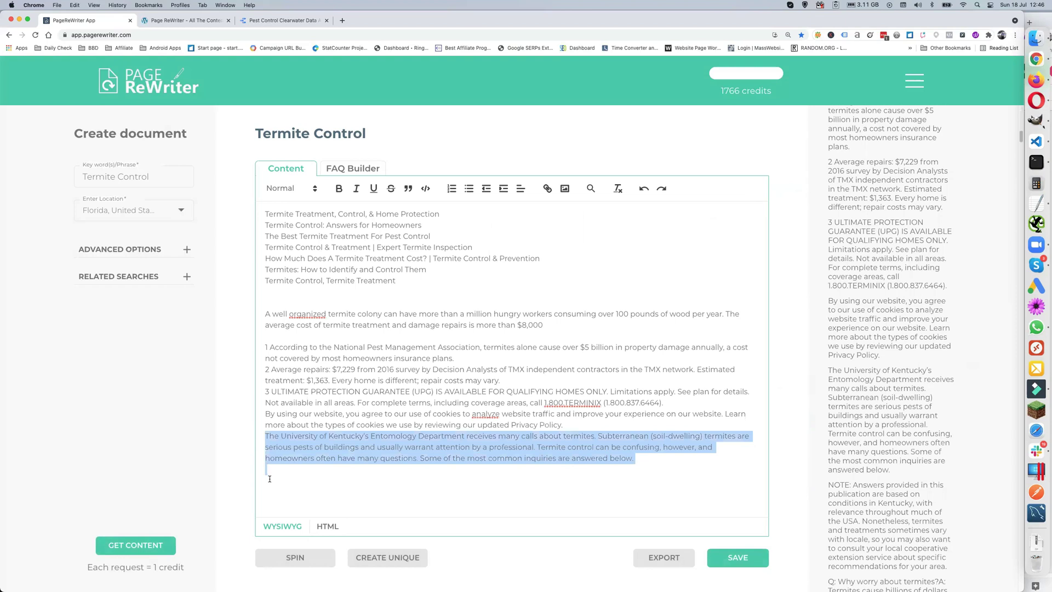
pyautogui.press('BackSpace')
pyautogui.moveTo(261, 392); pyautogui.dragTo(266, 440)
pyautogui.press('BackSpace')
pyautogui.moveTo(266, 349); pyautogui.dragTo(267, 405)
pyautogui.press('BackSpace')
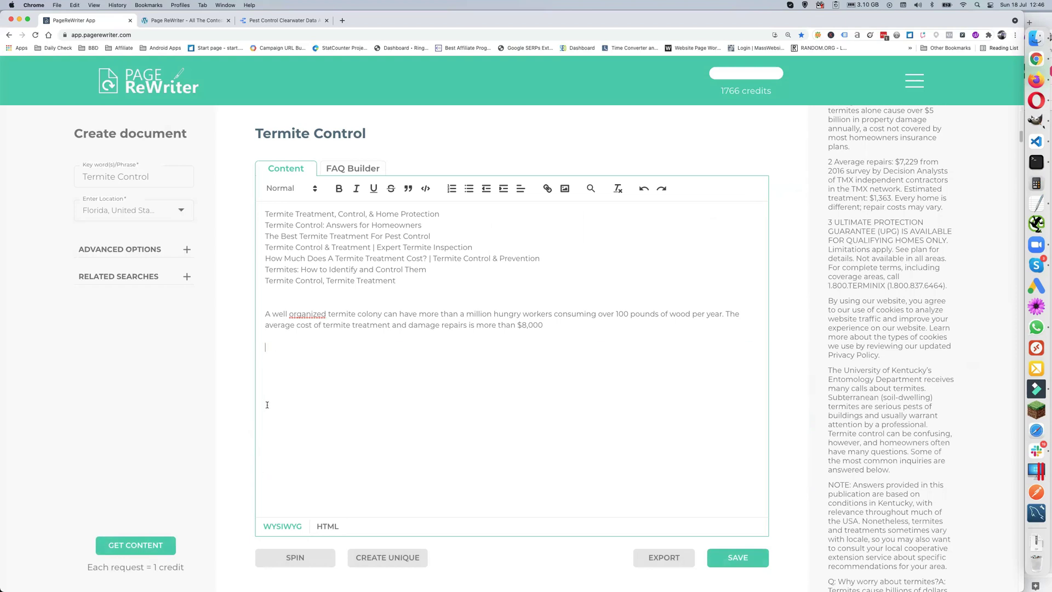
# Collapse the paragraph list, review the collected anchor texts, and collapse that list after reading it.
pyautogui.scroll(10, 945, 322)
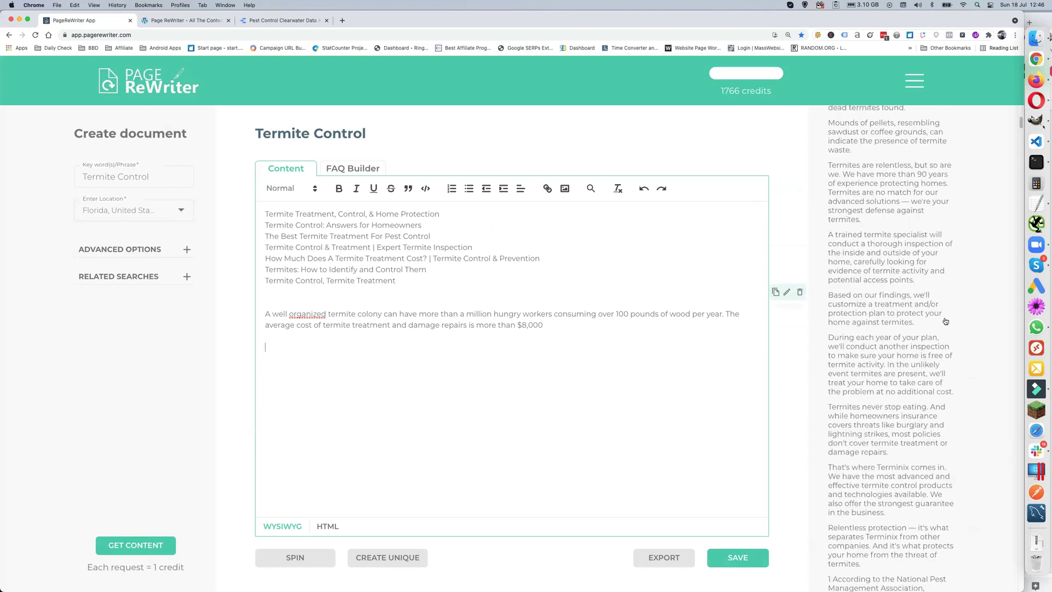
pyautogui.scroll(3, 945, 322)
pyautogui.click(953, 278)
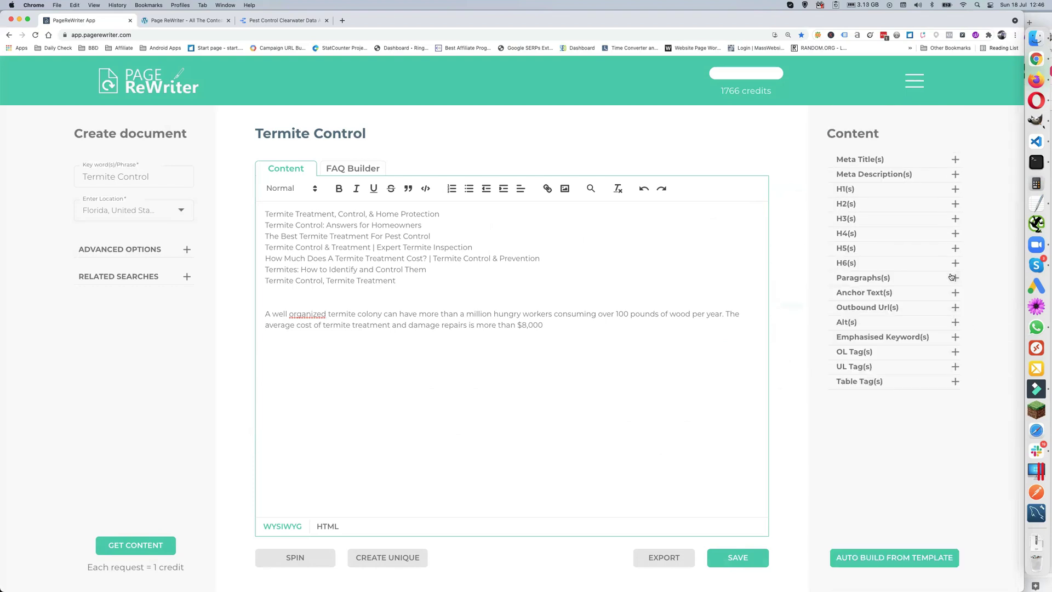
pyautogui.click(921, 291)
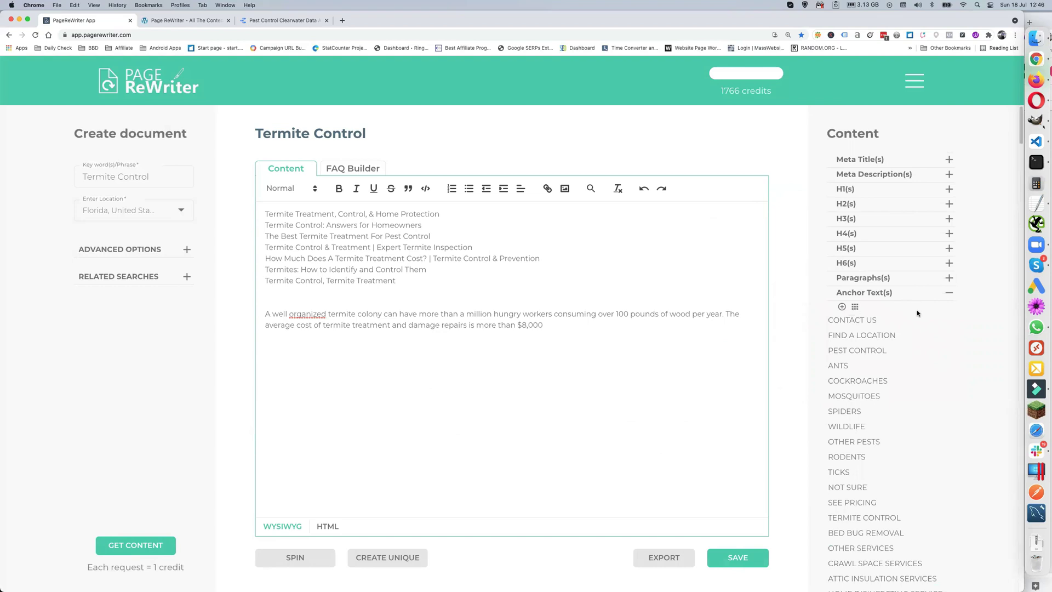
pyautogui.scroll(-2, 918, 314)
pyautogui.scroll(-1, 918, 314)
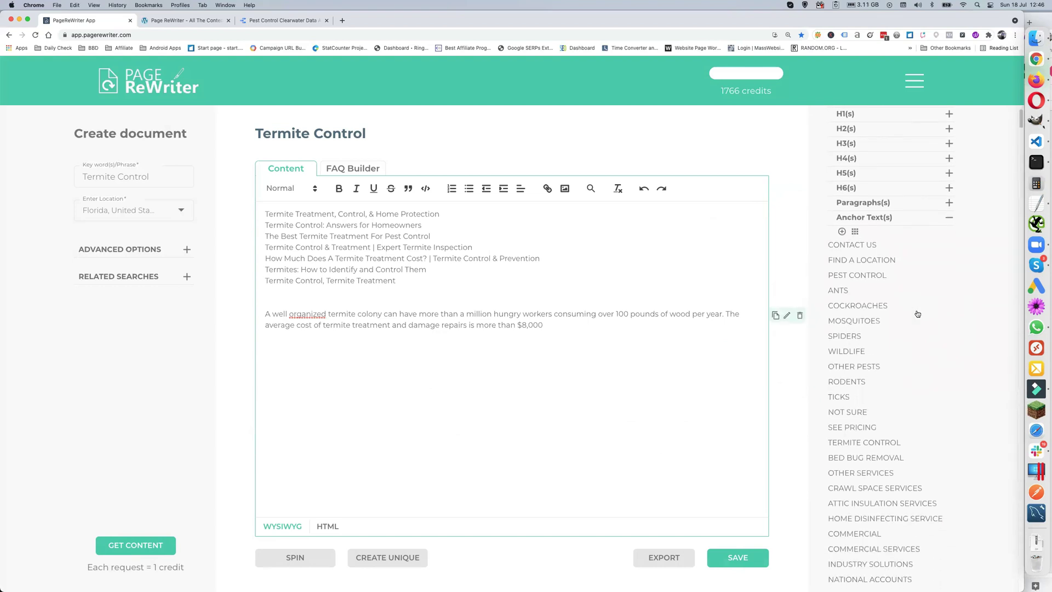
pyautogui.scroll(-9, 918, 314)
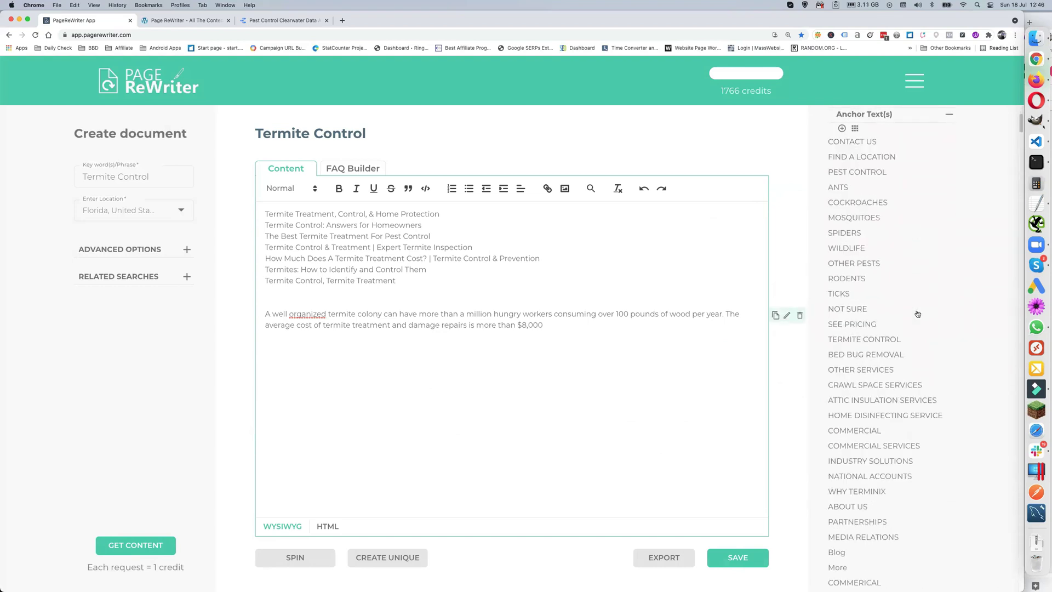
pyautogui.scroll(-15, 918, 314)
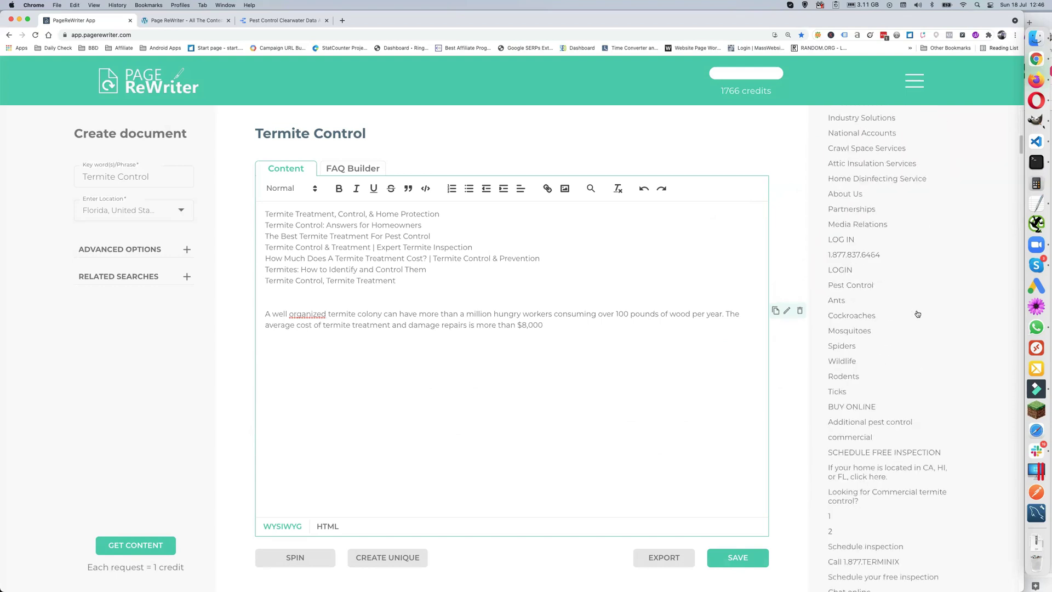
pyautogui.scroll(-15, 918, 314)
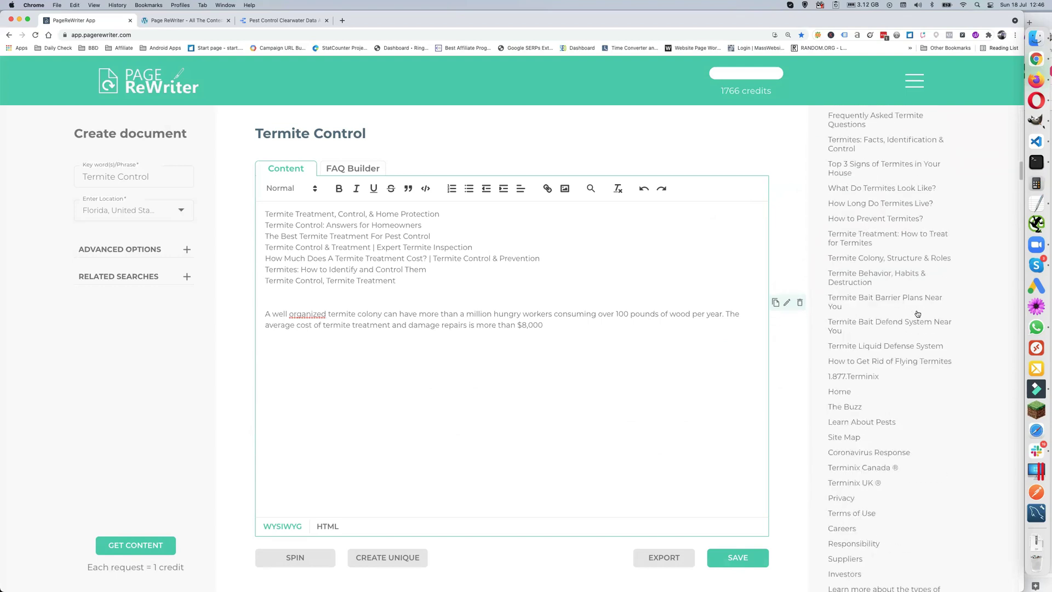
pyautogui.scroll(15, 918, 314)
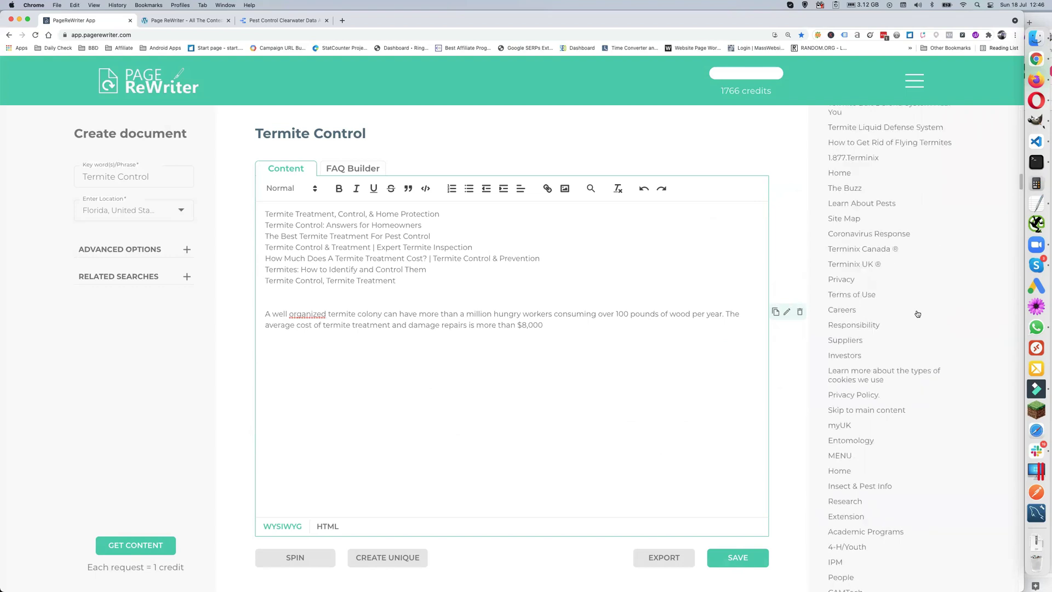
pyautogui.scroll(5, 917, 314)
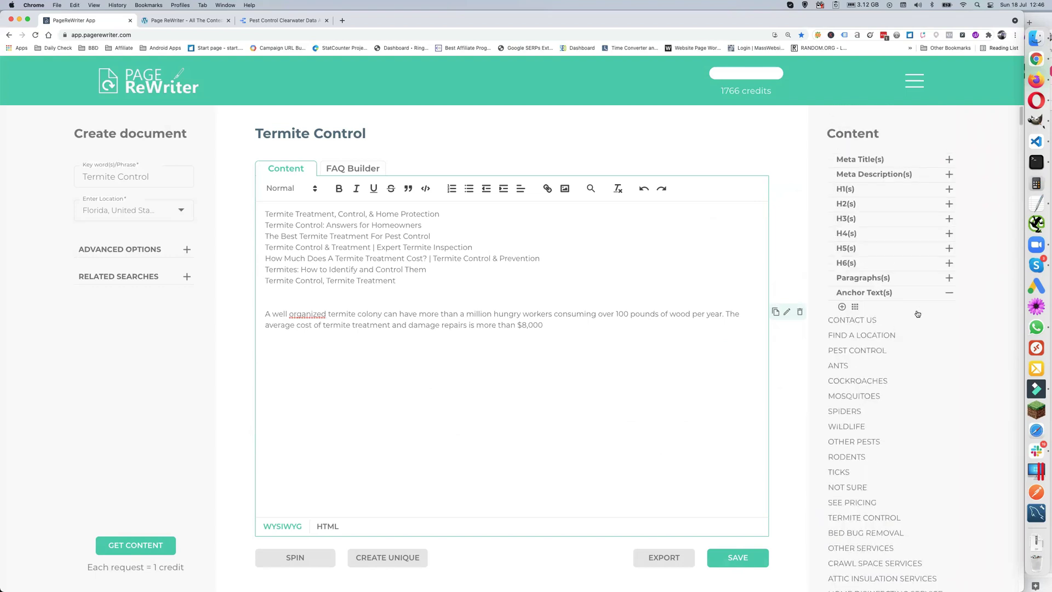
pyautogui.click(948, 293)
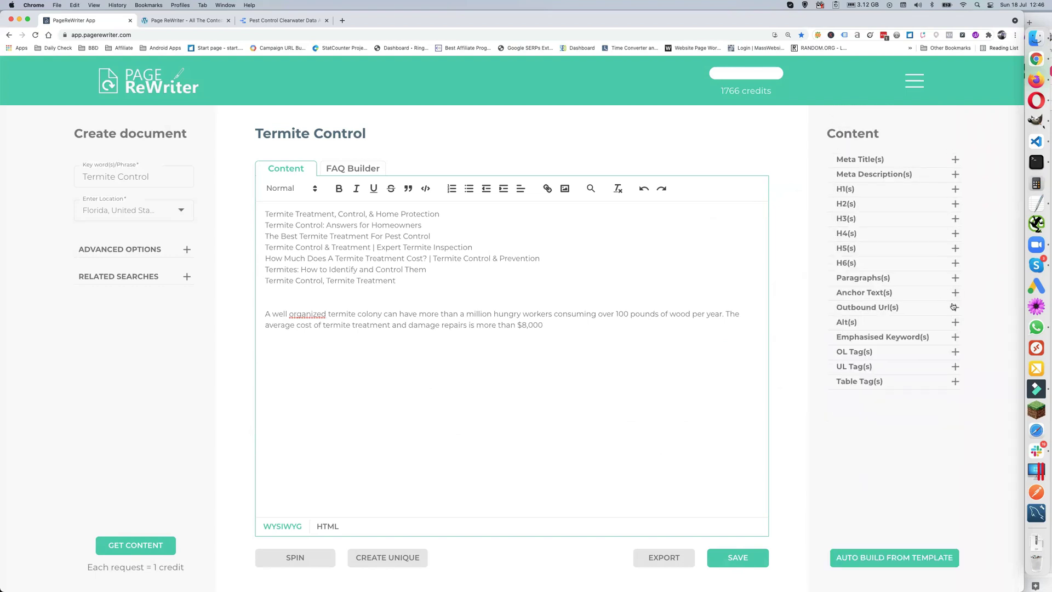
# Expand the collected outbound URLs, look through them, and collapse the list again.
pyautogui.click(954, 308)
pyautogui.scroll(-3, 895, 335)
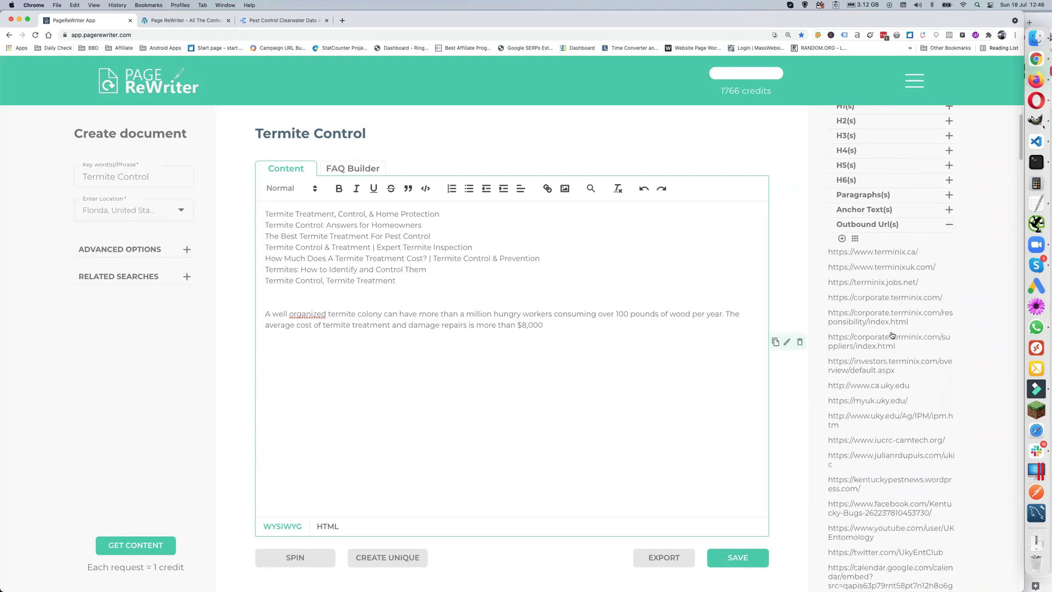
pyautogui.scroll(-15, 888, 335)
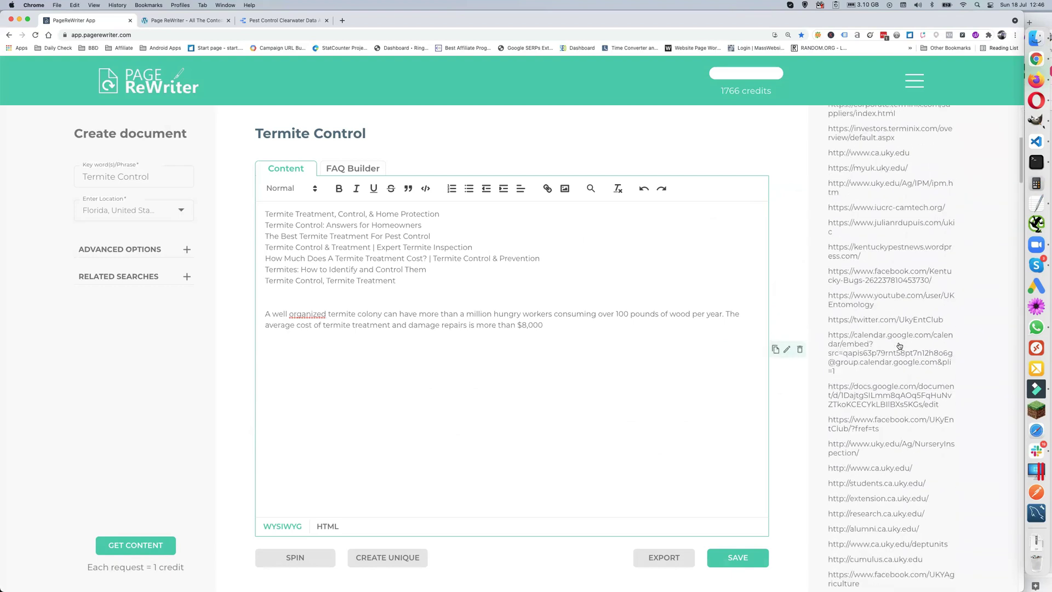
pyautogui.scroll(15, 899, 346)
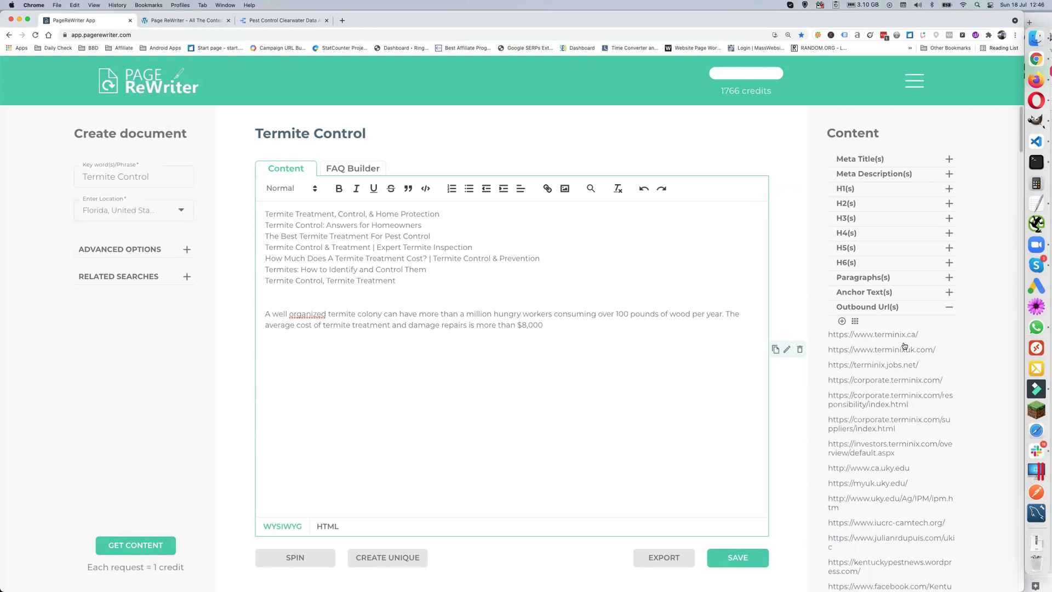
pyautogui.click(951, 307)
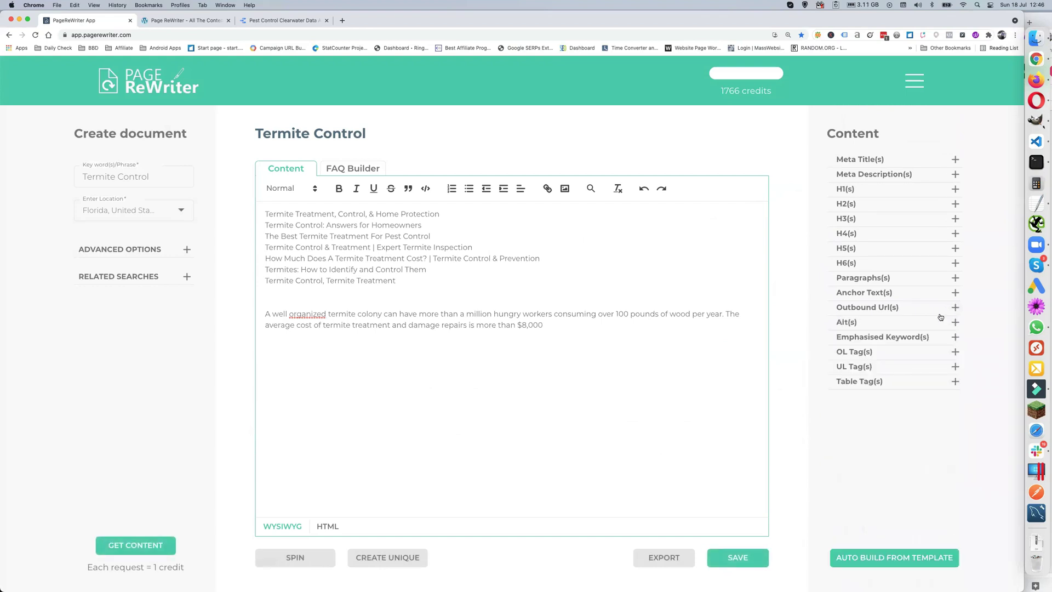
# Expand the collected image alt texts, read through them, and collapse that list.
pyautogui.click(955, 325)
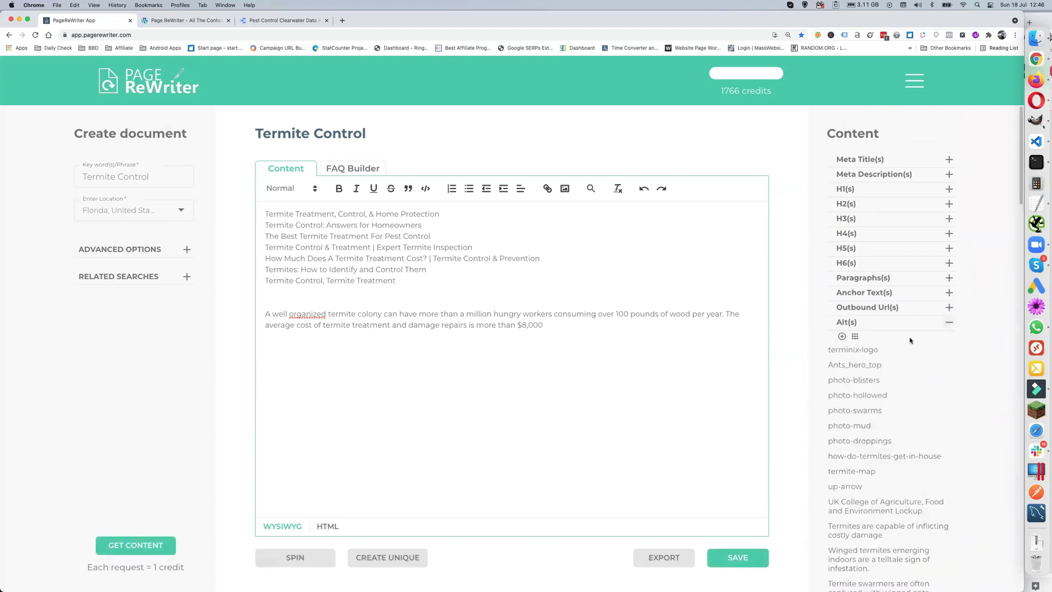
pyautogui.scroll(-3, 910, 341)
pyautogui.scroll(-15, 910, 341)
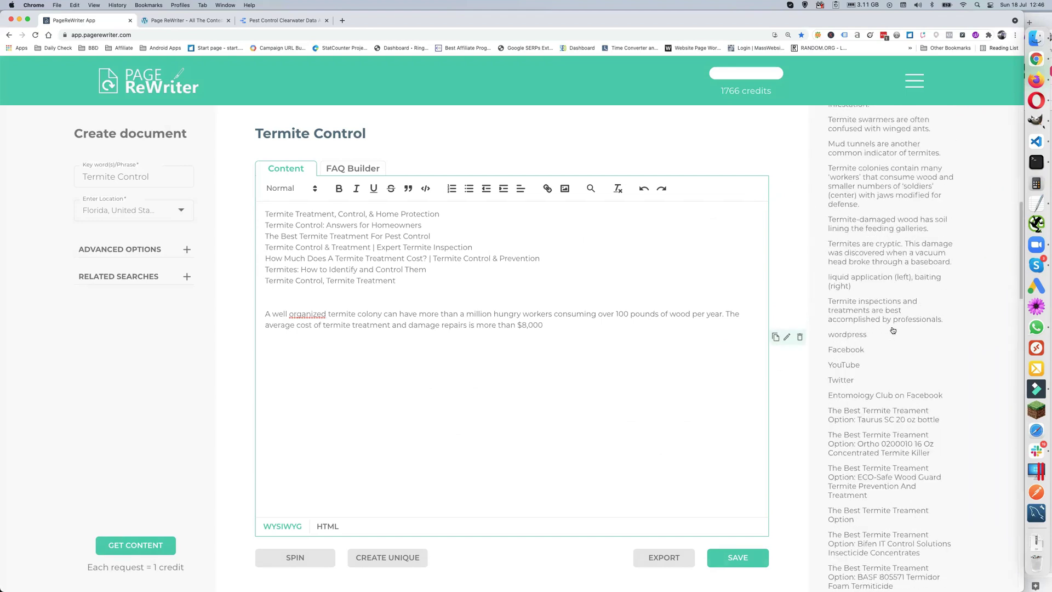
pyautogui.scroll(-10, 893, 331)
pyautogui.scroll(15, 893, 331)
pyautogui.scroll(10, 893, 330)
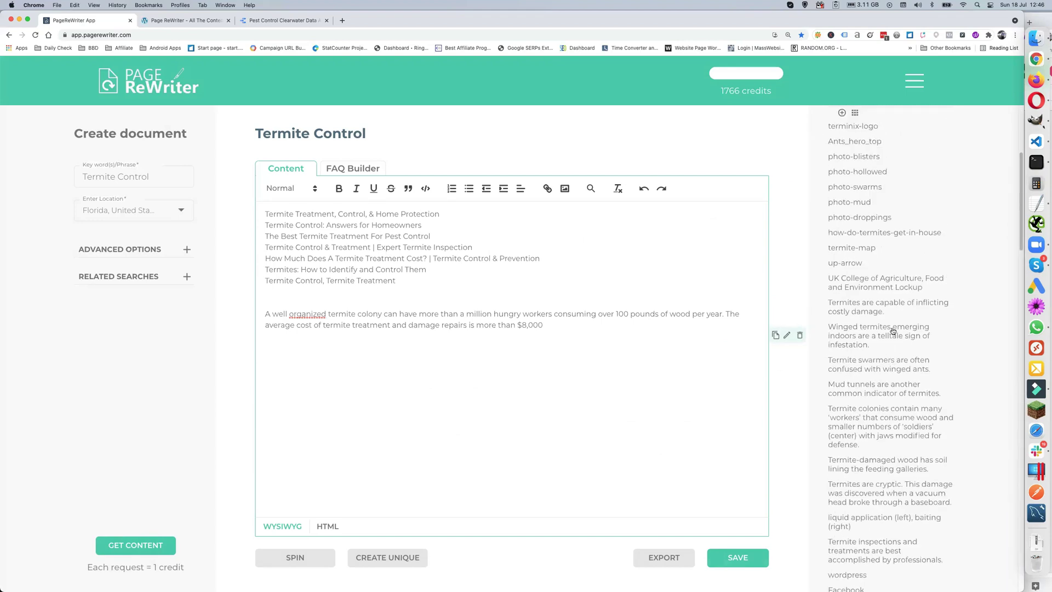
pyautogui.click(949, 321)
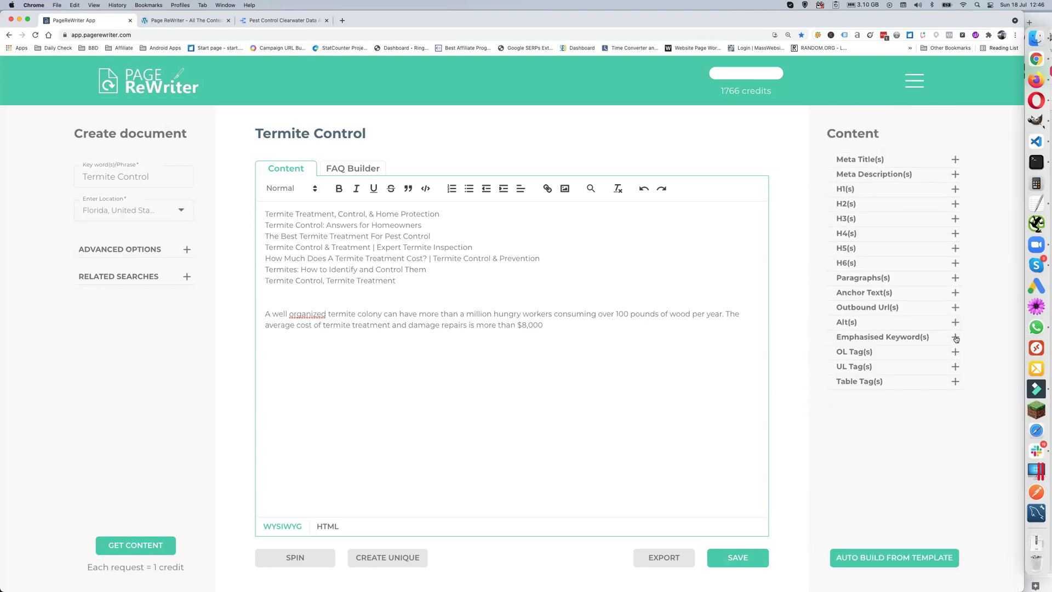
# Review the collected emphasised keywords from start to end and collapse their list.
pyautogui.click(956, 337)
pyautogui.scroll(-4, 926, 348)
pyautogui.scroll(-15, 925, 348)
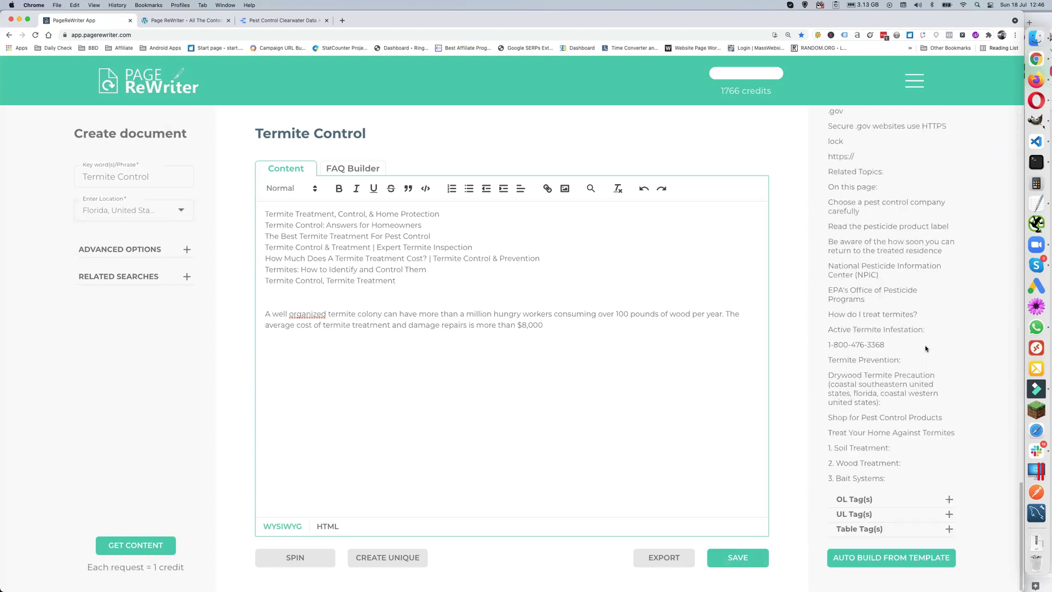
pyautogui.scroll(15, 926, 349)
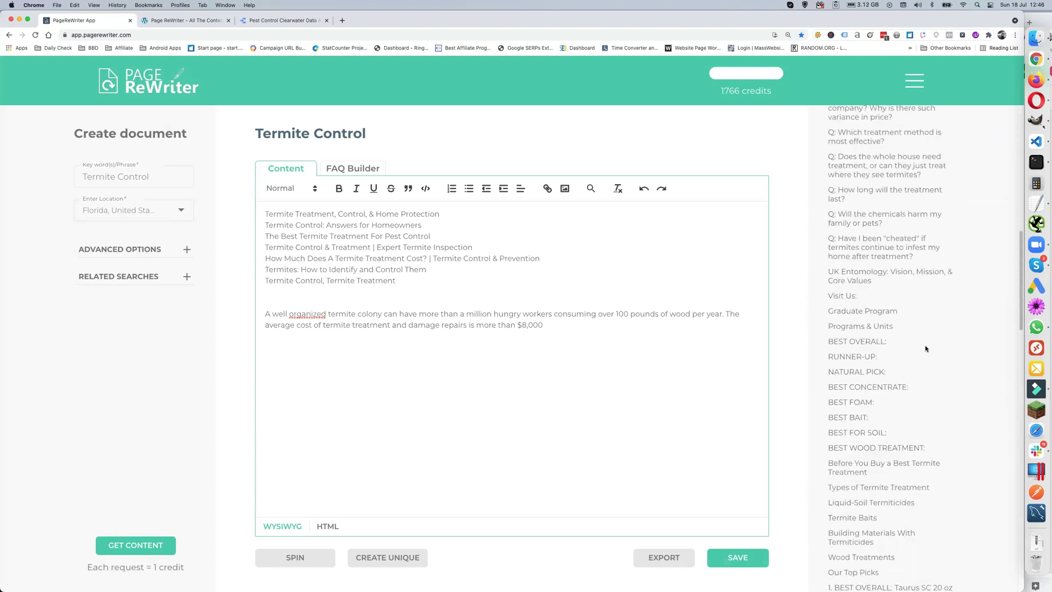
pyautogui.scroll(10, 926, 348)
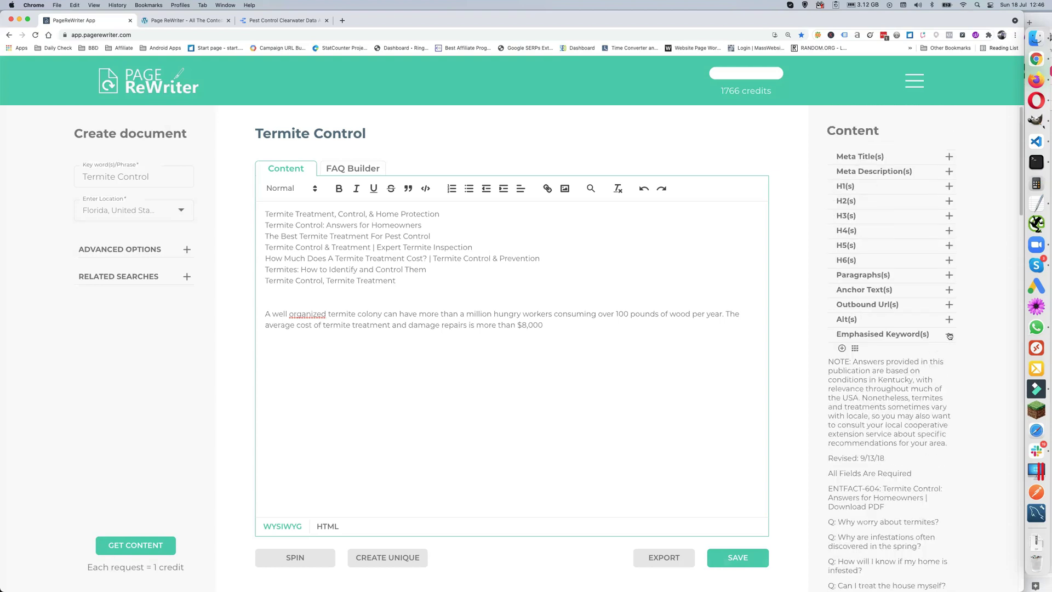
pyautogui.click(950, 337)
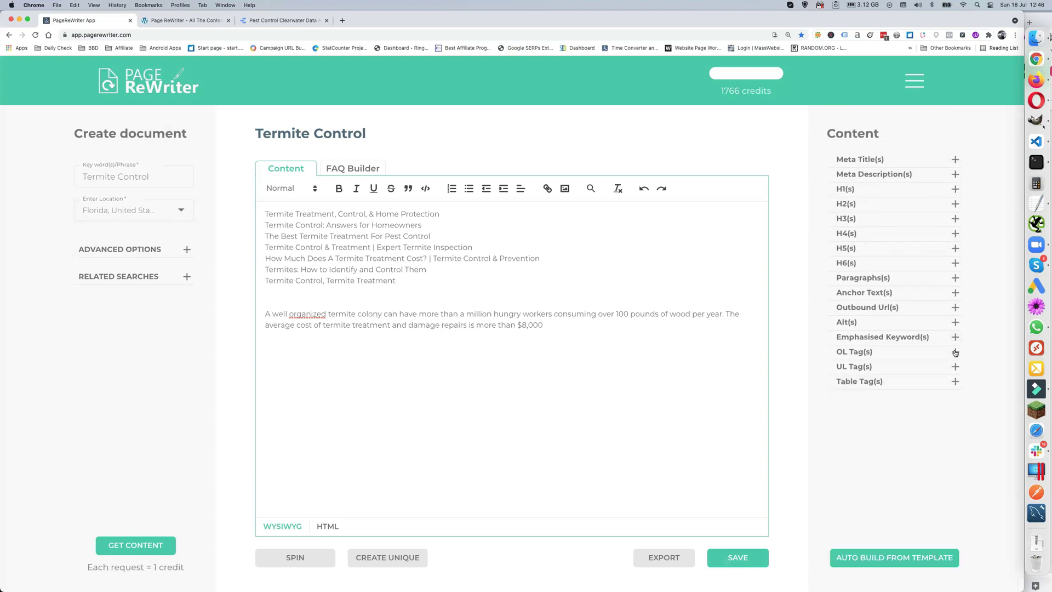
# Check the ordered lists collected from the source pages and collapse the OL tags section.
pyautogui.click(955, 352)
pyautogui.scroll(-3, 917, 355)
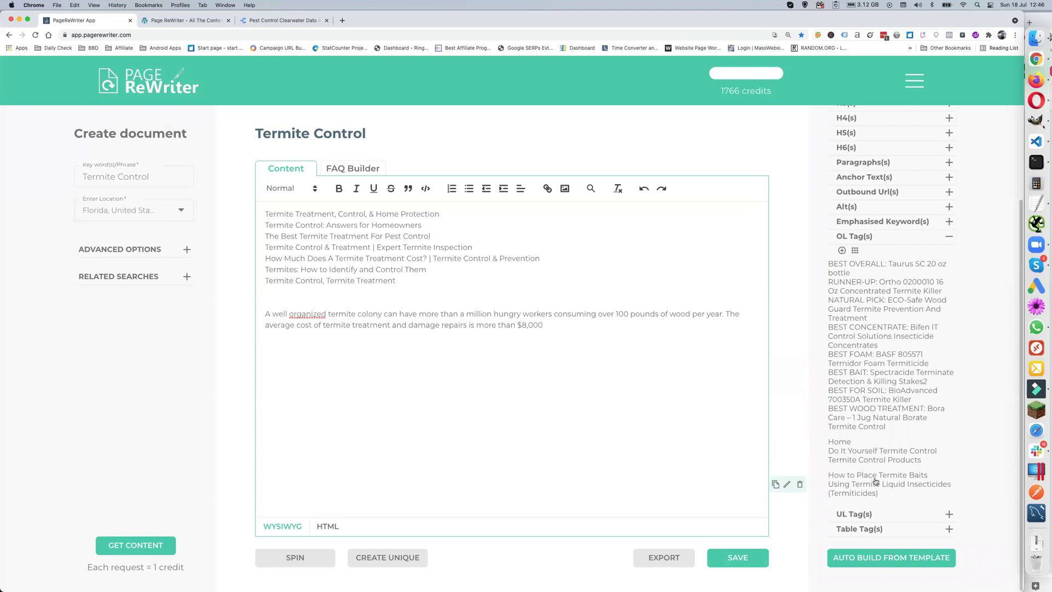
pyautogui.scroll(1, 931, 274)
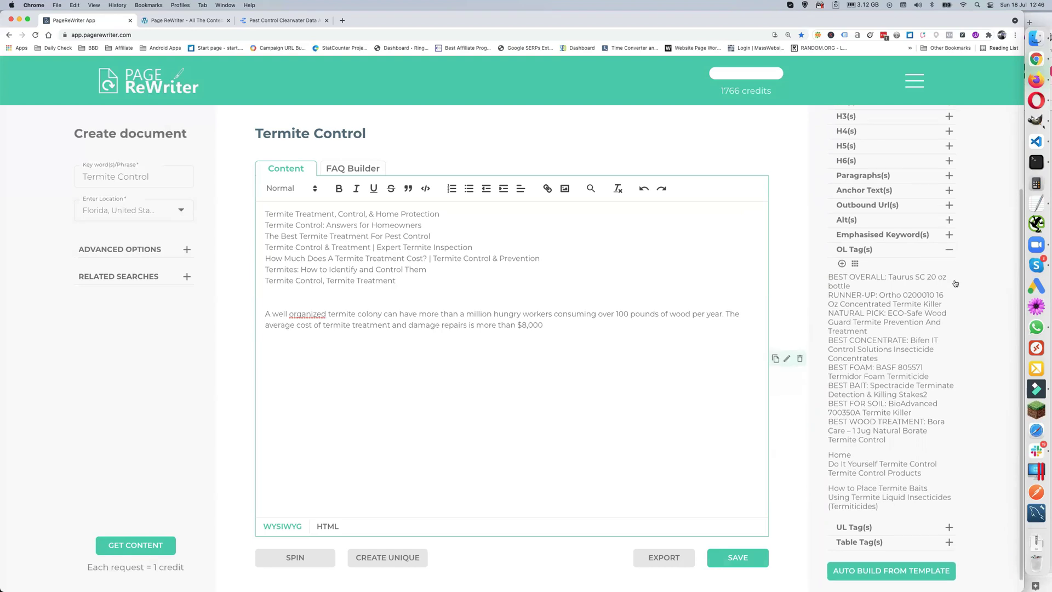
pyautogui.click(951, 246)
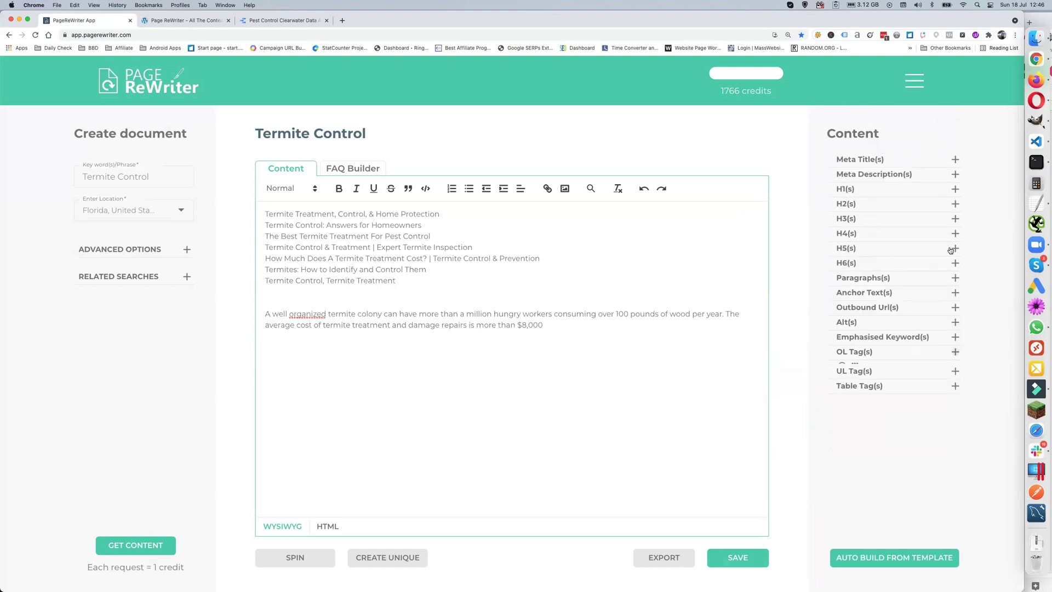
# Expand the UL tags and insert the list starting "PEST CONTROL WITH 8,000+ TECHNICIANS" below the termite colony paragraph.
pyautogui.click(955, 371)
pyautogui.scroll(-2, 926, 389)
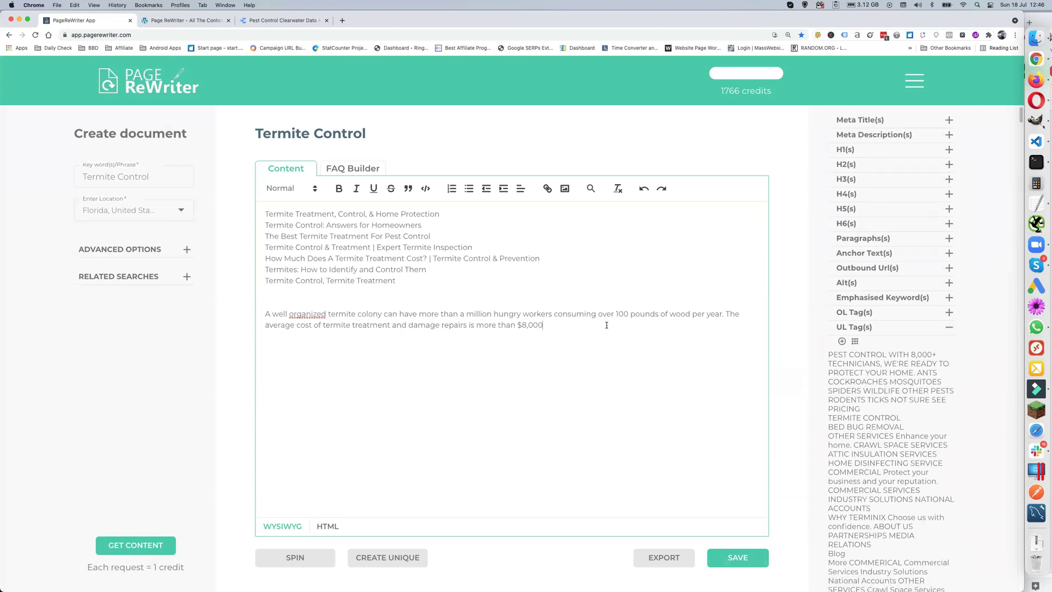
pyautogui.click(858, 392)
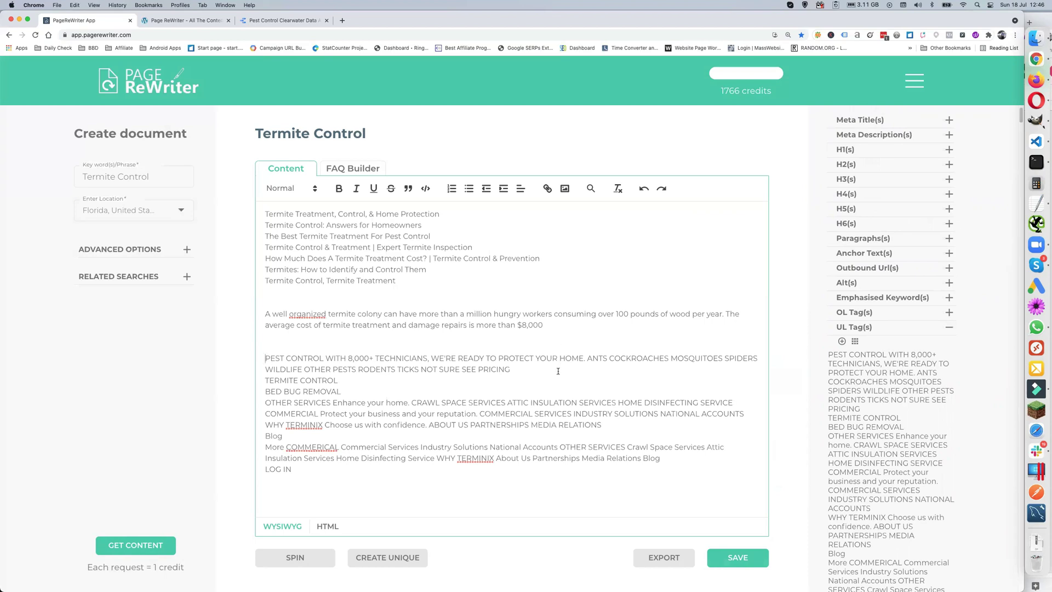
# Look through the remaining collected unordered lists for content suited to the termite control page.
pyautogui.scroll(-15, 887, 384)
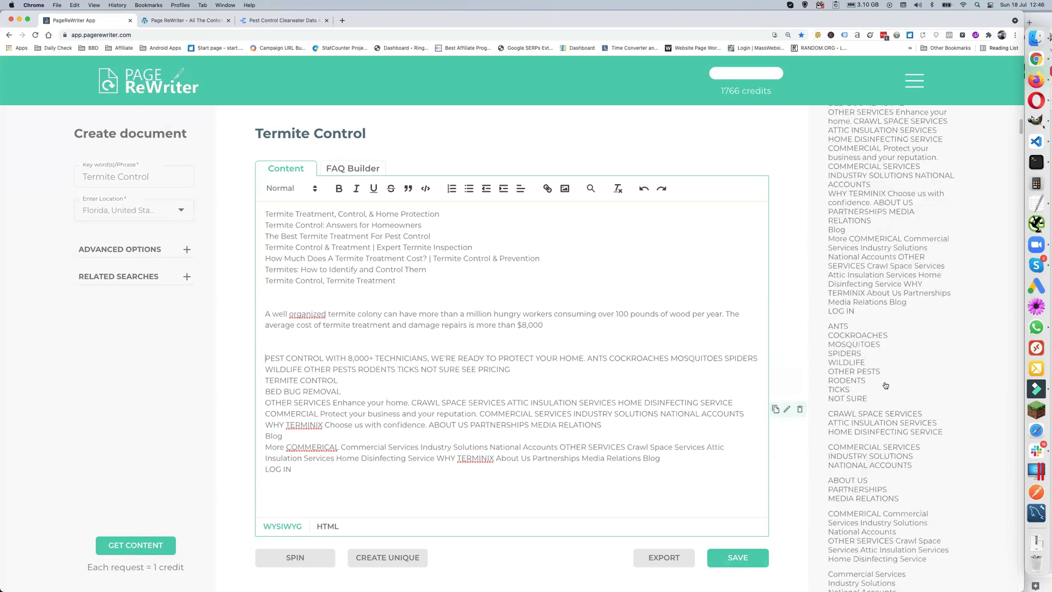
pyautogui.scroll(5, 886, 385)
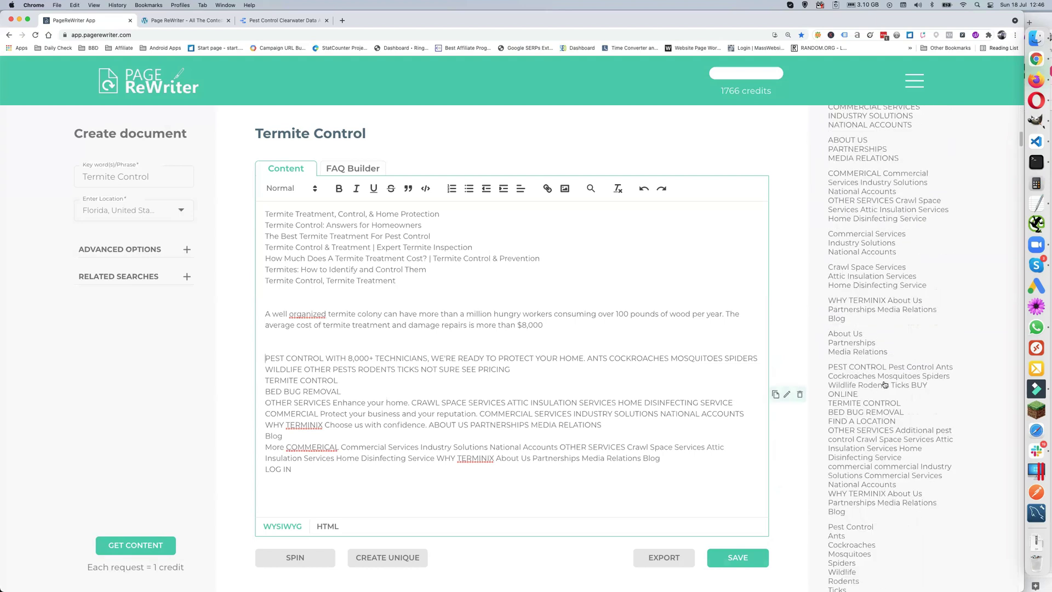
pyautogui.scroll(4, 885, 385)
pyautogui.scroll(-4, 885, 385)
pyautogui.scroll(-8, 884, 385)
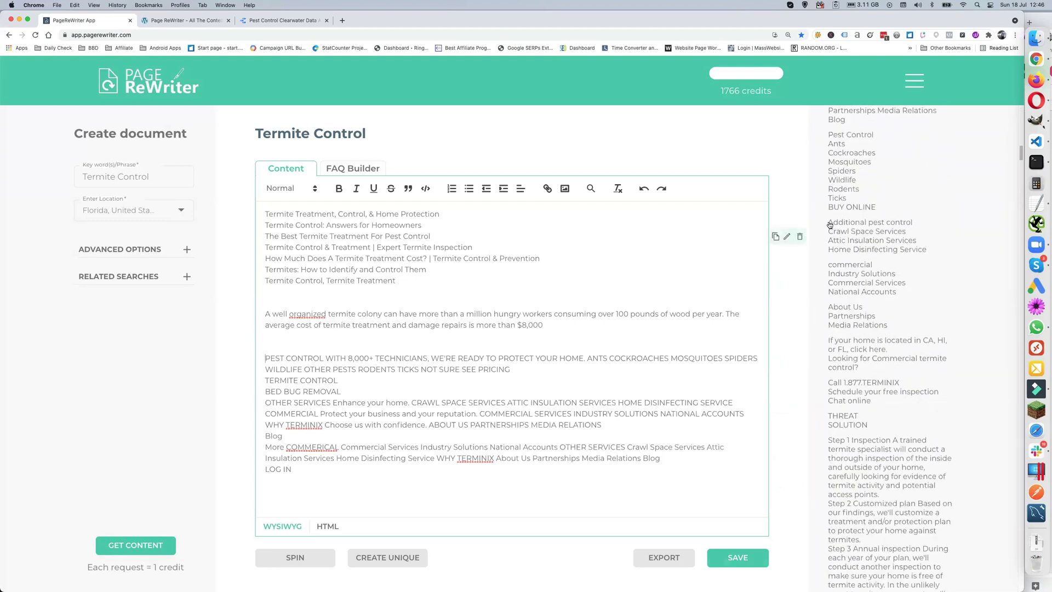
pyautogui.scroll(-6, 839, 274)
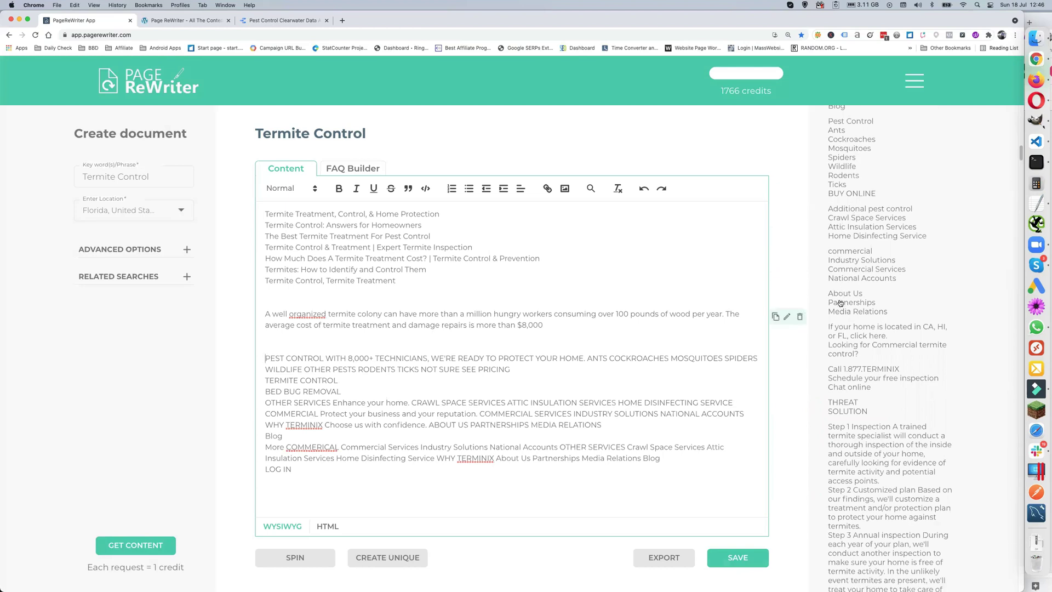
pyautogui.scroll(-9, 840, 303)
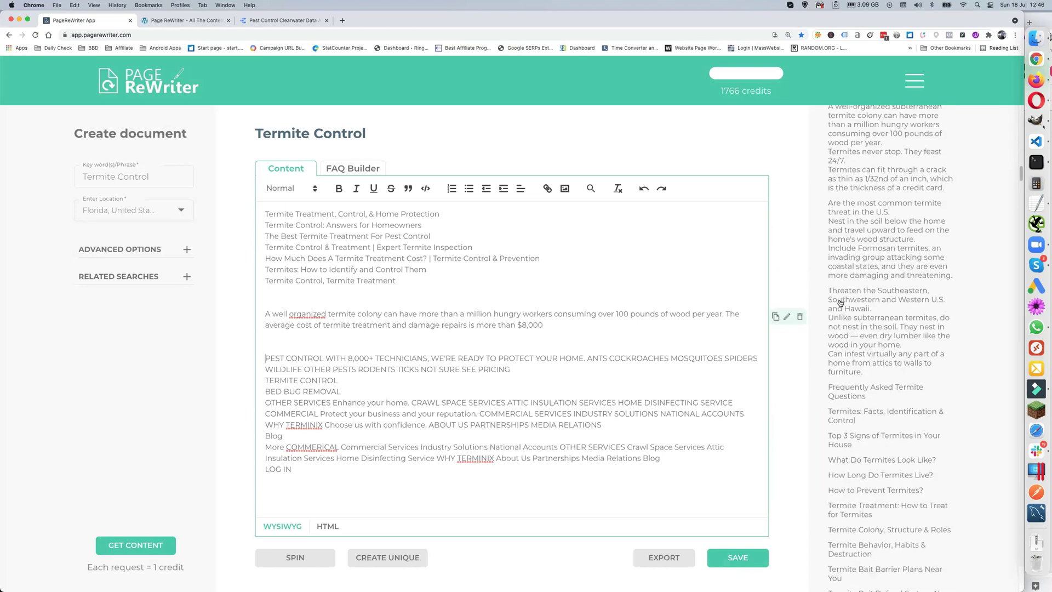
pyautogui.scroll(7, 840, 303)
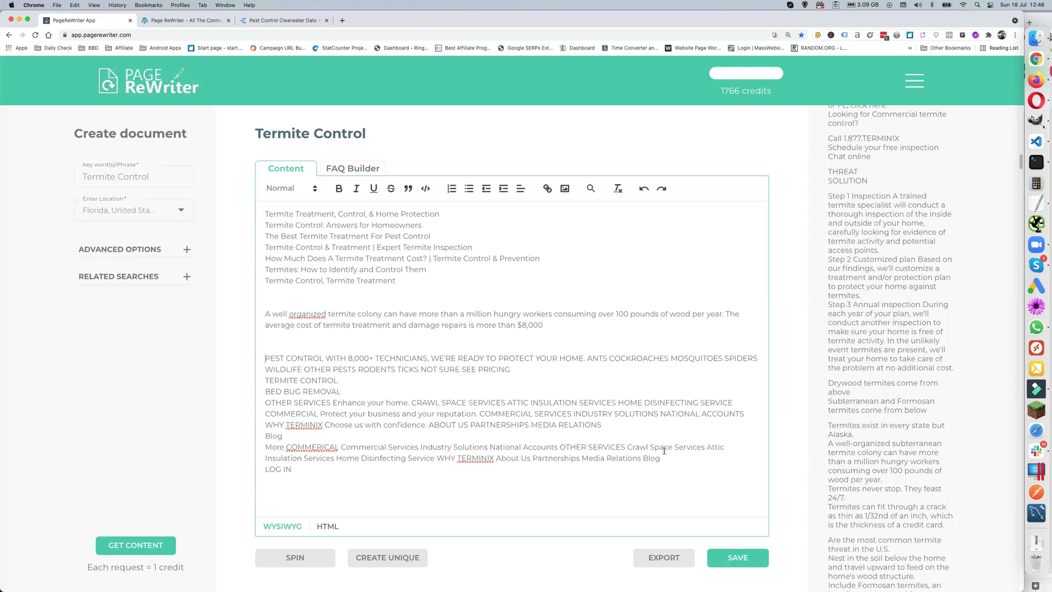
# Delete the "LOG IN" line from the end of the inserted list in the document.
pyautogui.press('Return')
pyautogui.press('Return')
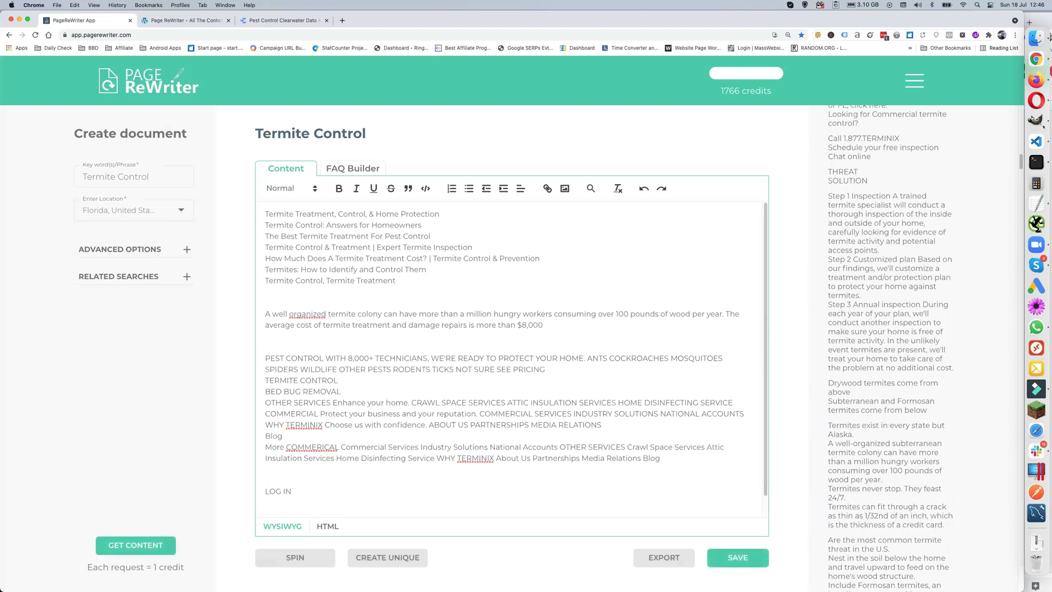
pyautogui.press('Delete')
pyautogui.press('Delete')
pyautogui.press('Delete')
pyautogui.press('Delete')
pyautogui.press('Delete')
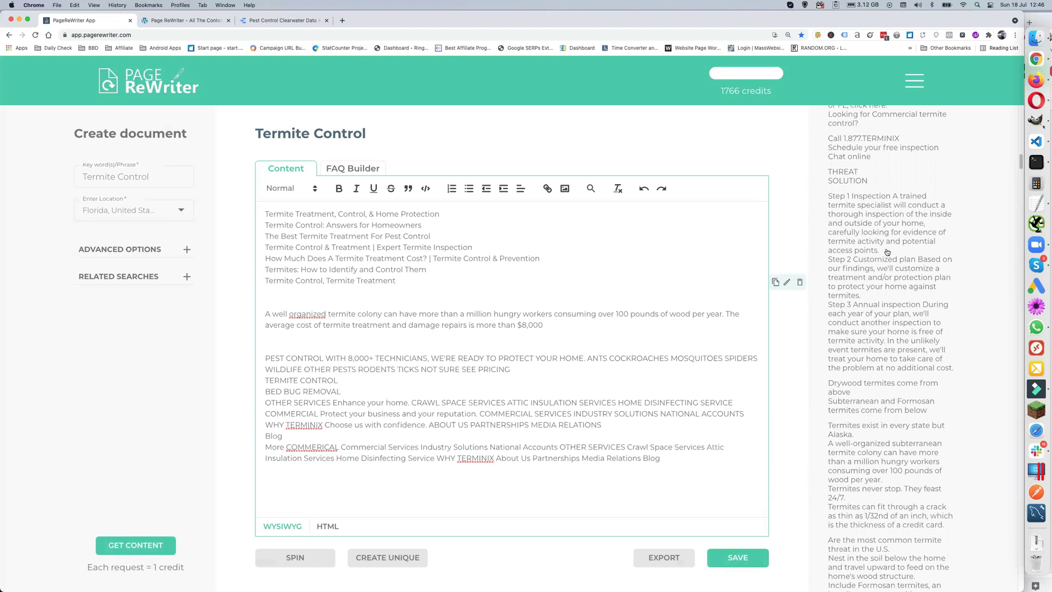
# Insert the three-step list starting "Step 1 Inspection" at the end of the document, and collapse the UL tags.
pyautogui.write("Step 1 Inspection A trained termite specialist will conduct a thorough inspection of the inside and outside of your home, carefully looking for evidence of termite activity and potential access points. Step 2 Customized plan Based on our findings, we'll customize a treatment and/or protection plan to protect your home against termites. Step 3 Annual inspection During each year of your plan, we'll conduct another inspection to make sure your home is free of termite activity. In the unlikely event termites are present, we'll treat your home to take care of the problem at no additional cost.")
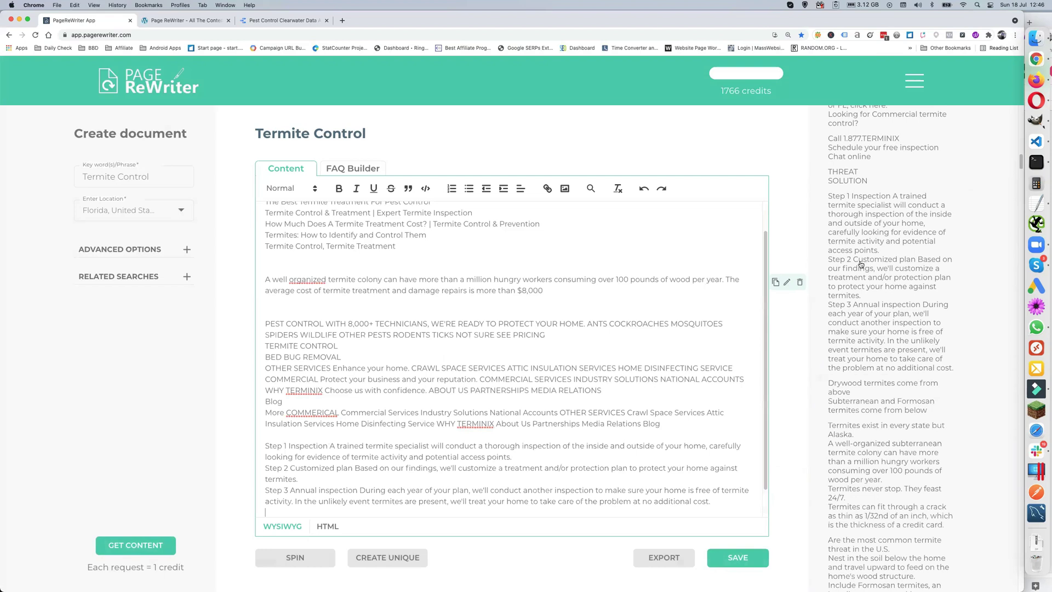
pyautogui.scroll(-1, 272, 437)
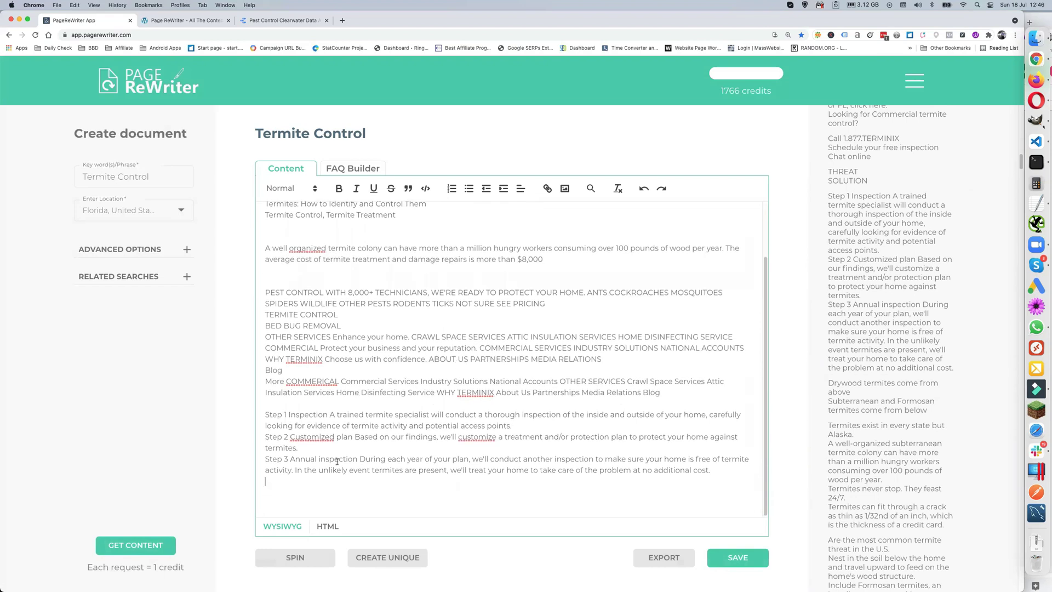
pyautogui.scroll(-10, 898, 345)
pyautogui.scroll(10, 897, 346)
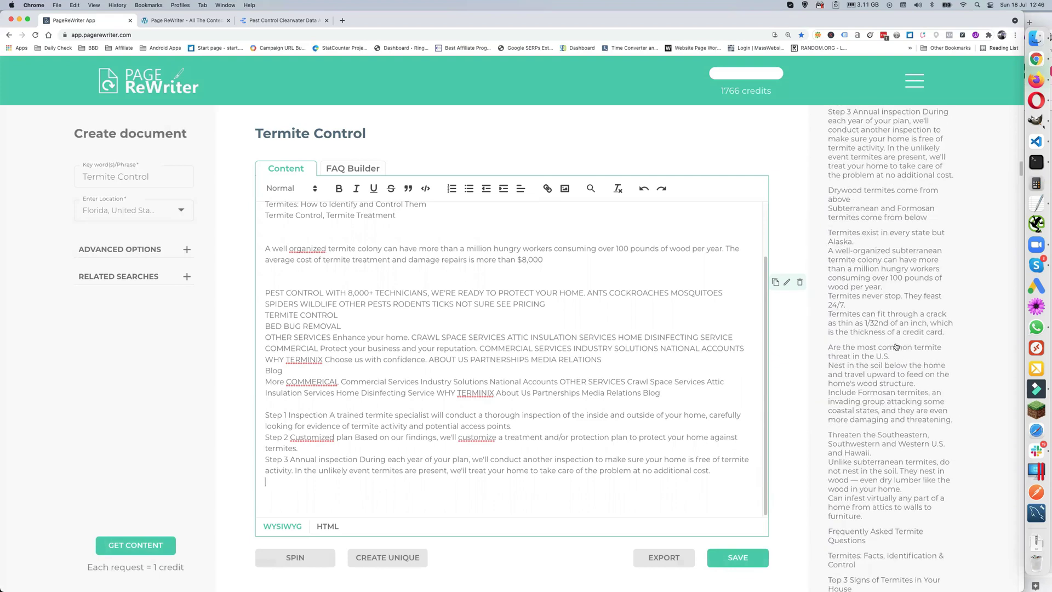
pyautogui.scroll(6, 896, 346)
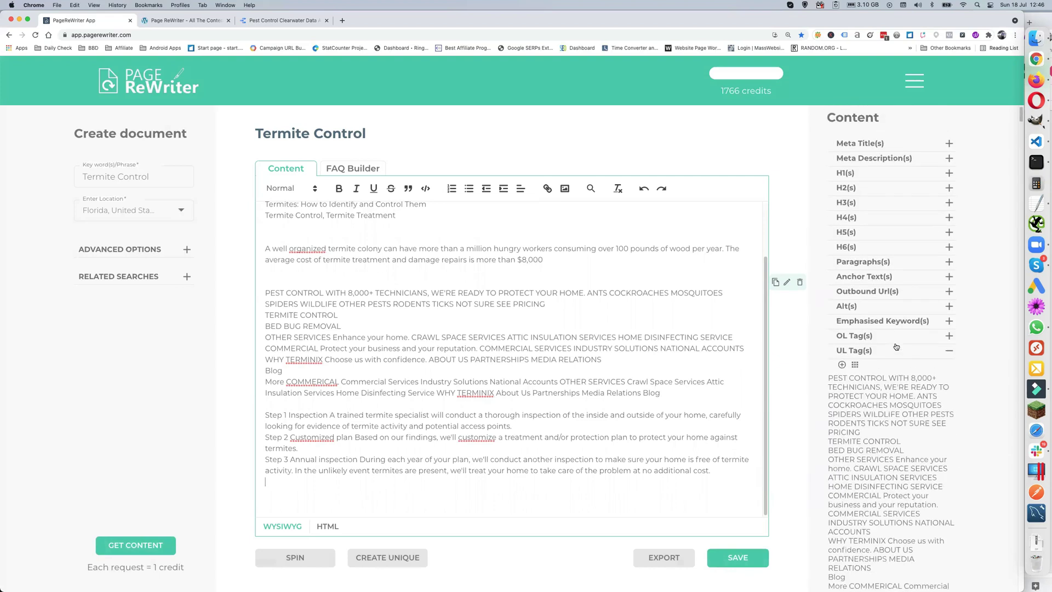
pyautogui.click(951, 368)
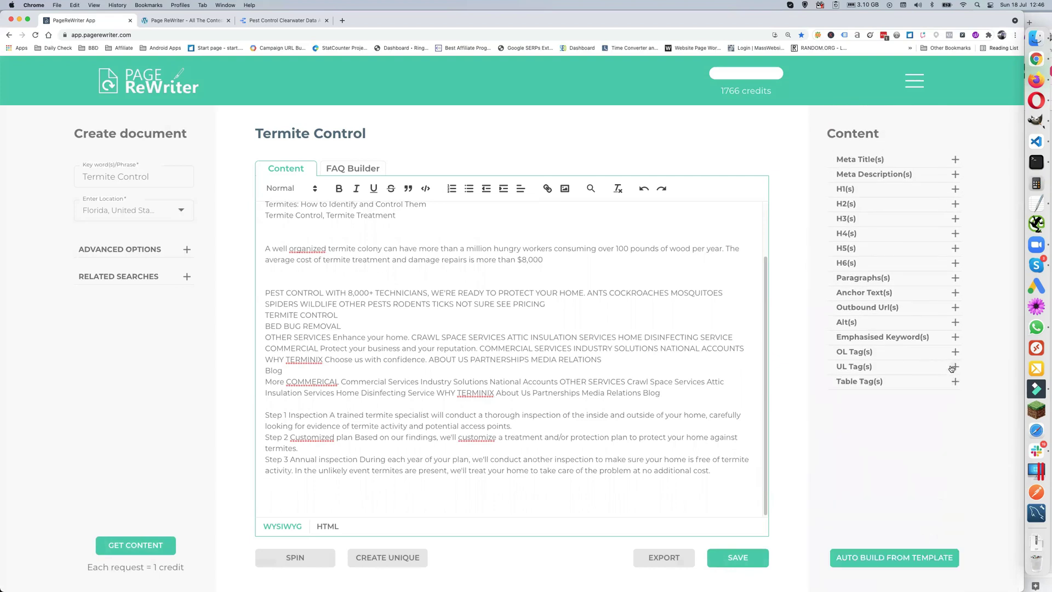
# Insert the property owner table from the table tags into the document, and remove that entry from the collected tables.
pyautogui.click(955, 382)
pyautogui.moveTo(888, 418)
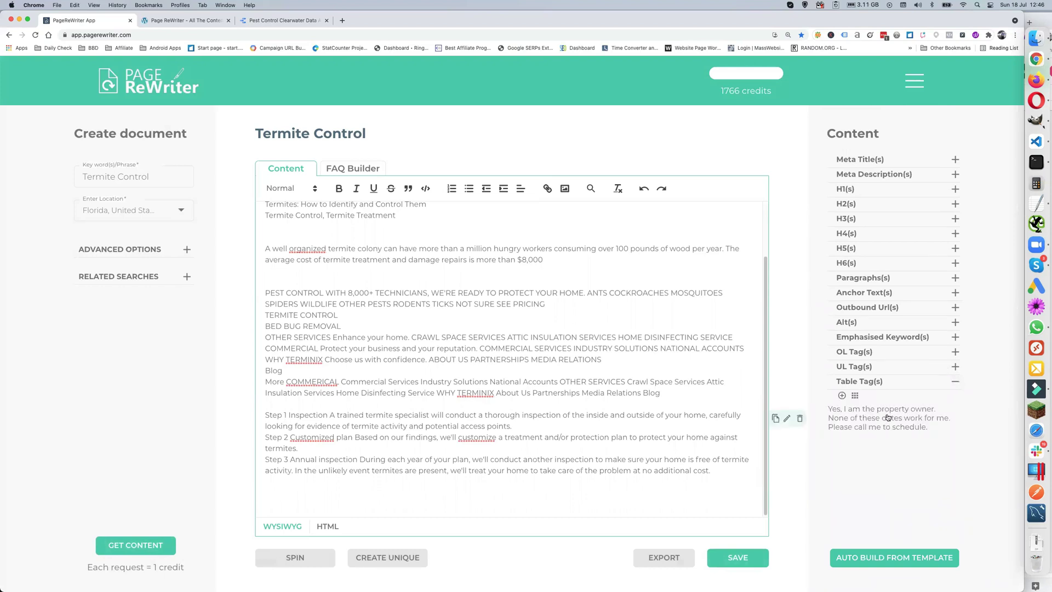
pyautogui.click(848, 420)
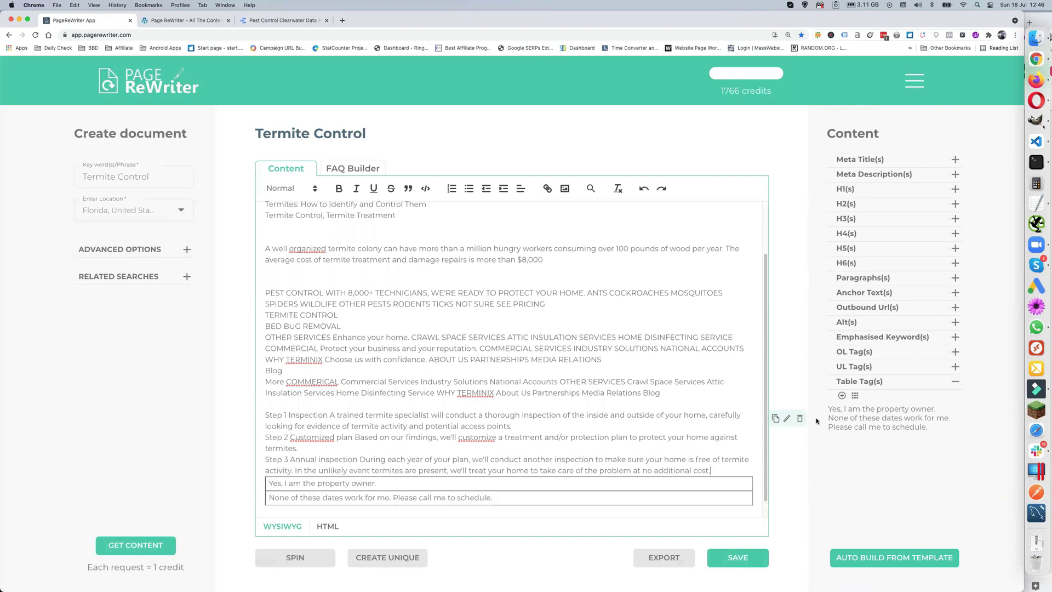
pyautogui.click(799, 420)
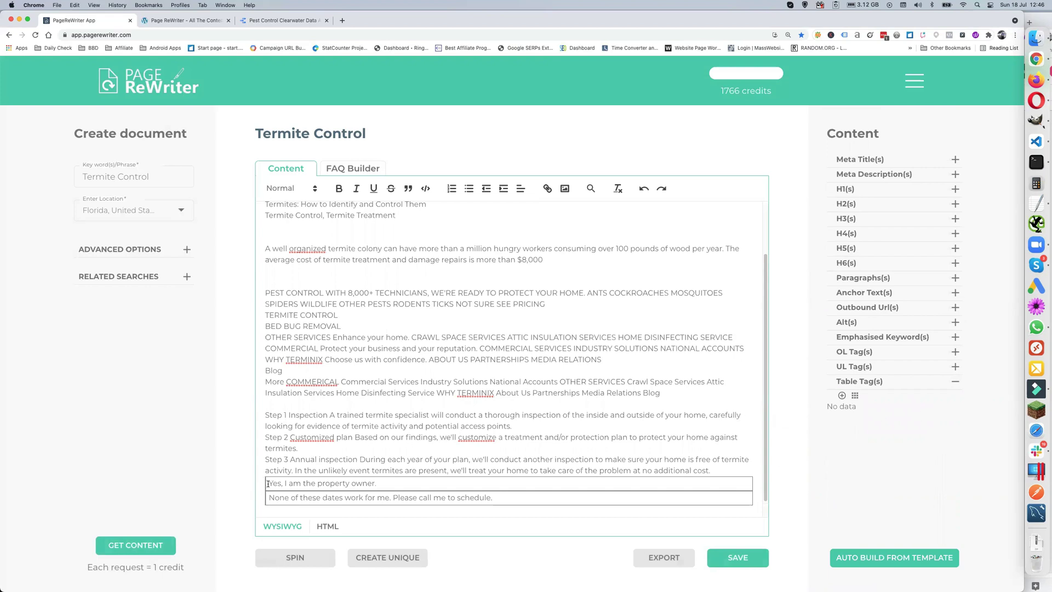
# Try to delete the inserted property owner table and its text from the end of the document.
pyautogui.moveTo(268, 483); pyautogui.dragTo(510, 503)
pyautogui.press('BackSpace')
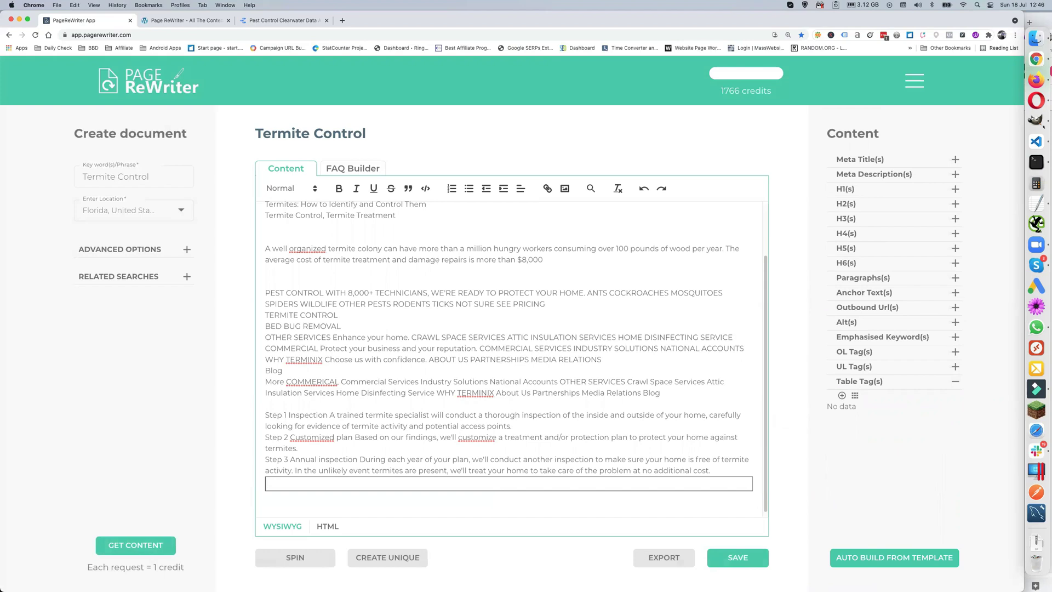
pyautogui.press('BackSpace')
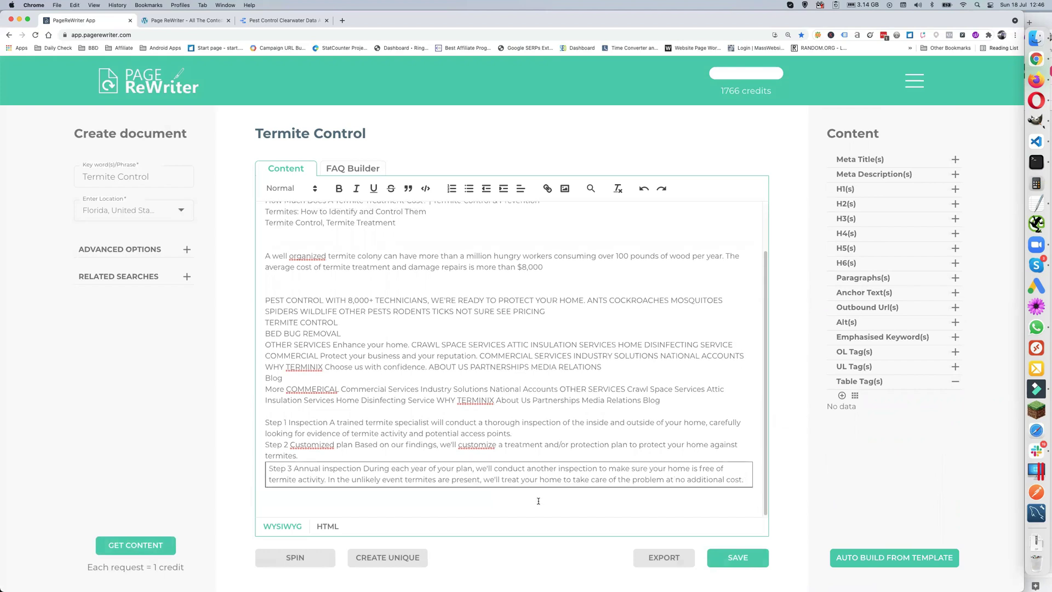
# Undo the recent document edits back to before the "Step 1 Inspection" list was inserted, and save the document.
pyautogui.press('super+z')
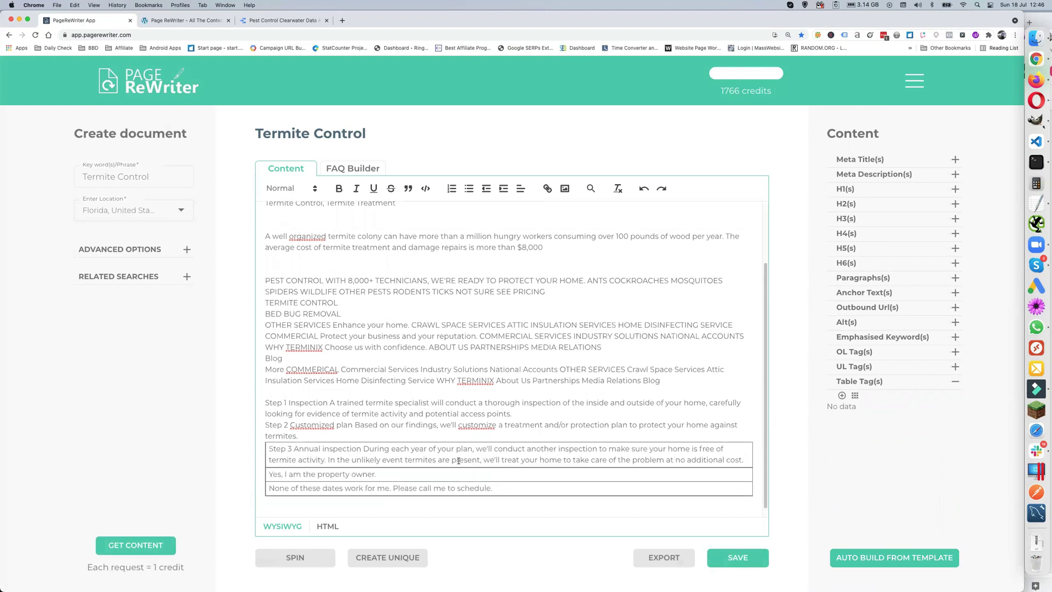
pyautogui.press('super+z')
pyautogui.press('super+z')
pyautogui.press('super+z')
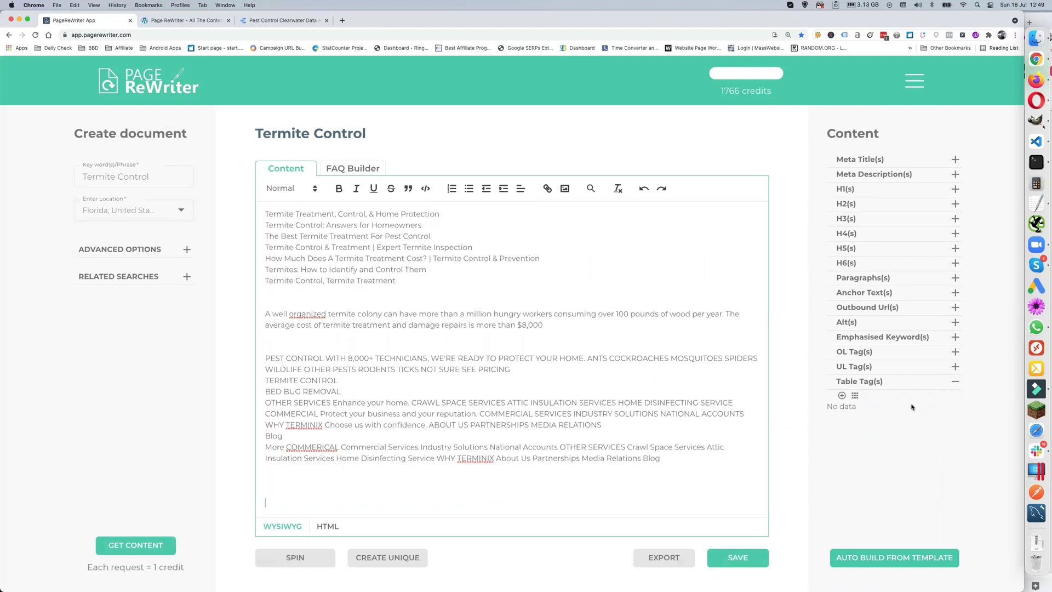
pyautogui.click(730, 559)
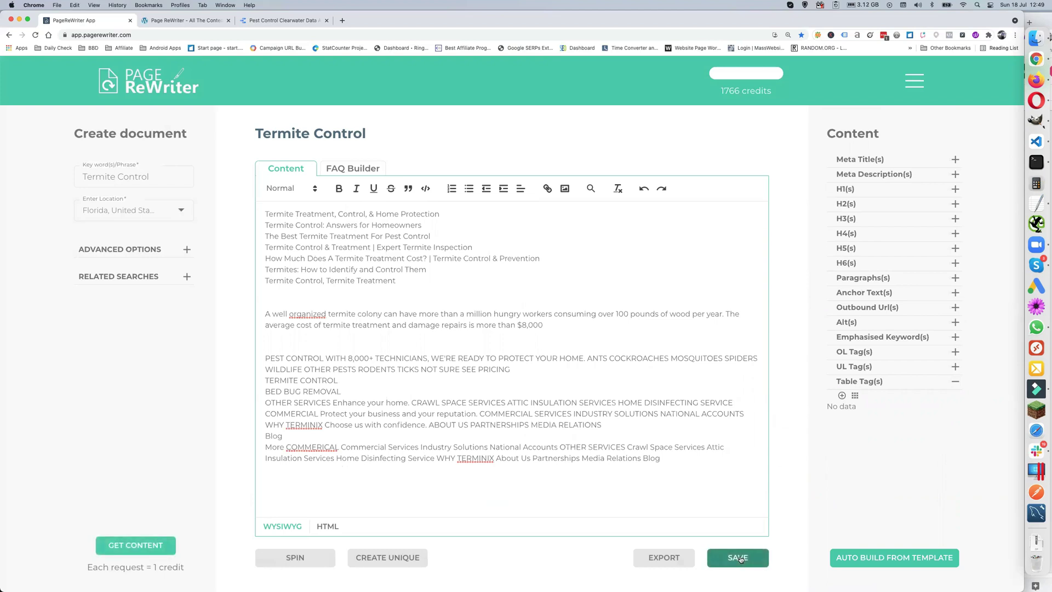